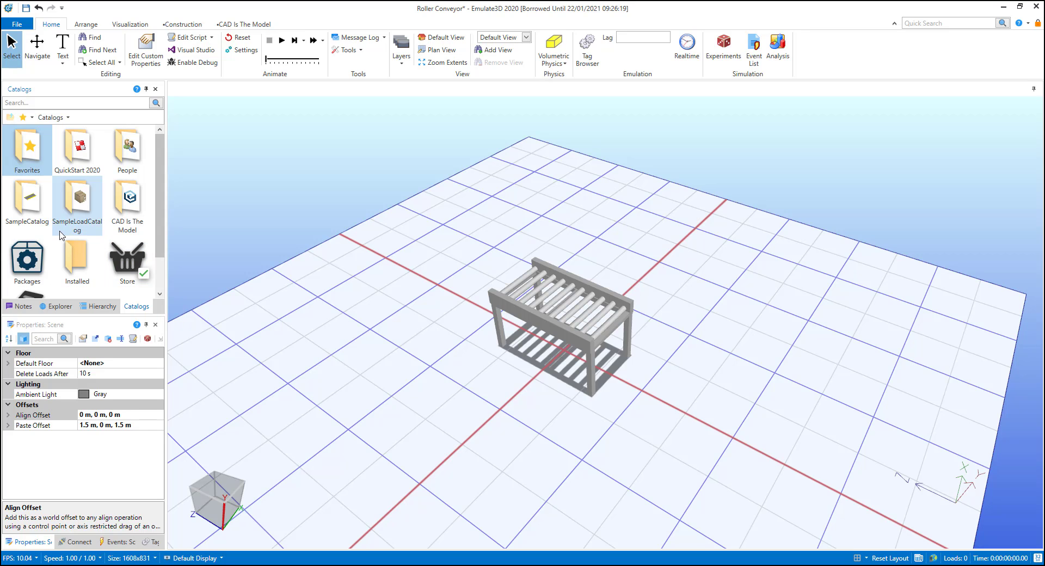
# Step: Place a Roller 2000x607 from the sample catalog's roller conveyors beside the CAD conveyor and move its load creator towards the start end
pyautogui.doubleClick(36, 203)
pyautogui.doubleClick(34, 156)
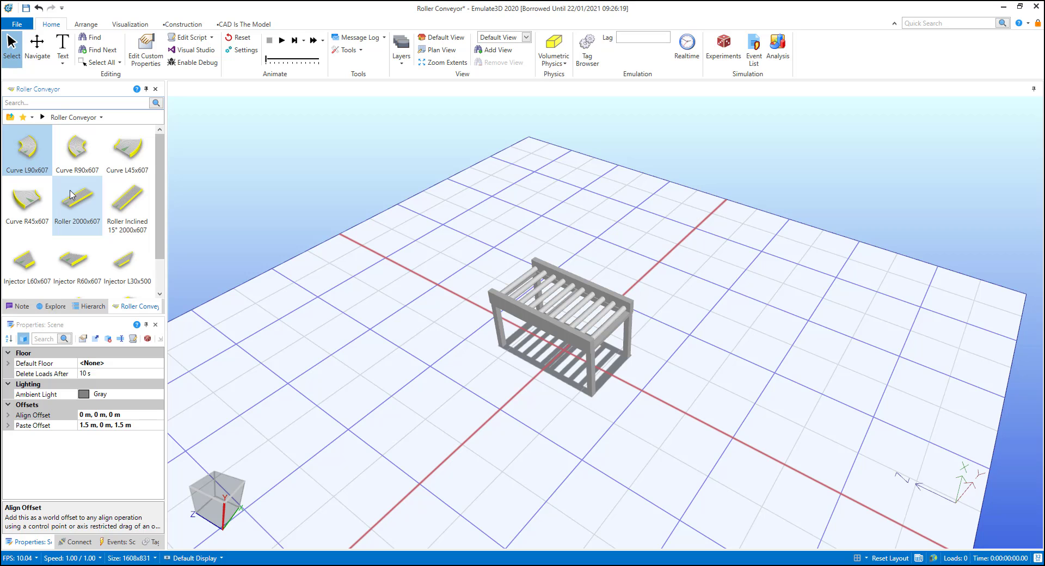
pyautogui.click(73, 195)
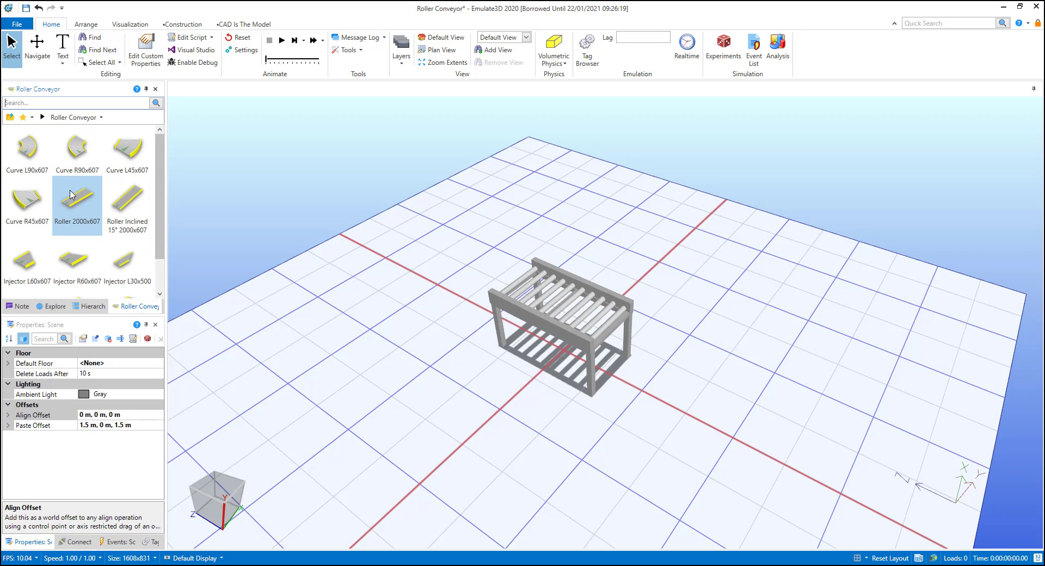
pyautogui.moveTo(73, 195); pyautogui.dragTo(406, 390)
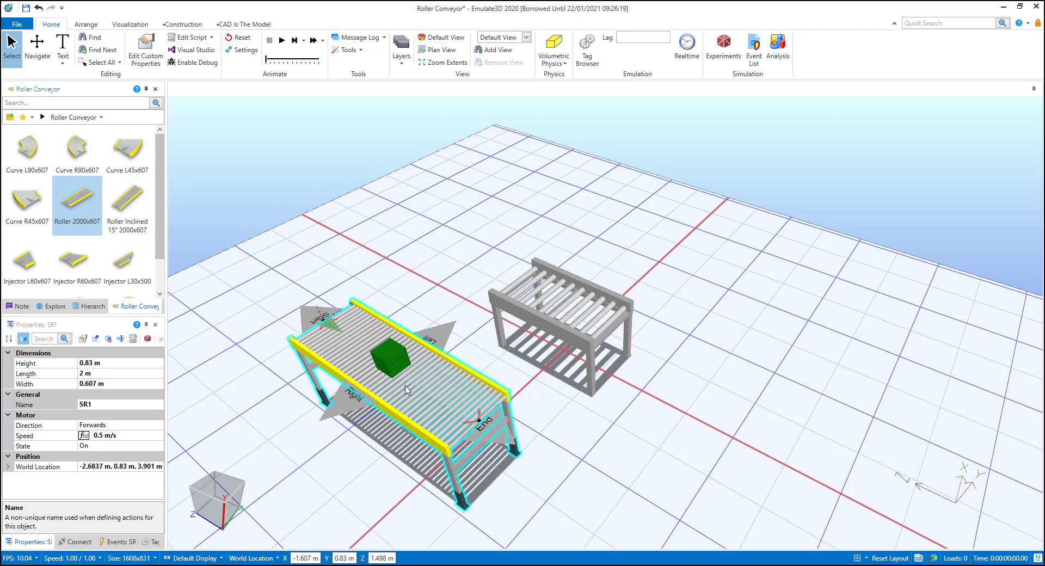
pyautogui.moveTo(405, 389); pyautogui.dragTo(405, 389)
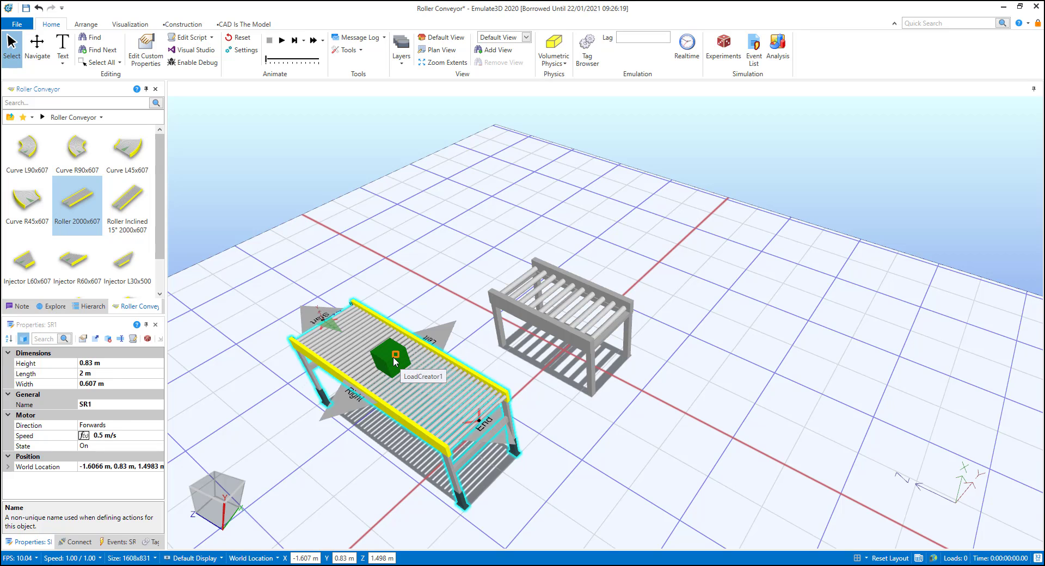
pyautogui.moveTo(399, 363); pyautogui.dragTo(354, 342)
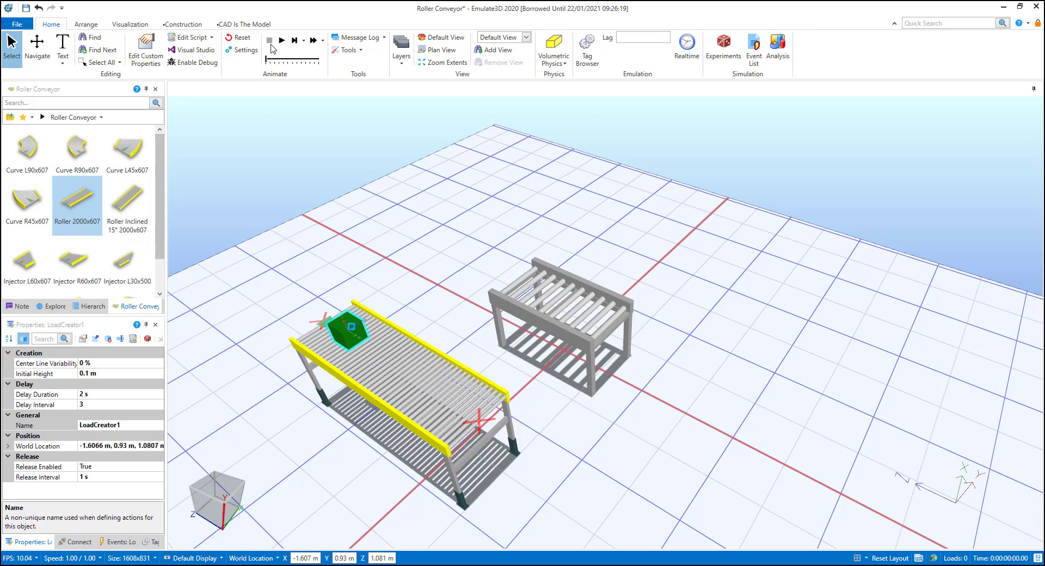
# Step: Run the simulation to check the catalog conveyor's load flow, and reset the model after stopping it
pyautogui.click(281, 41)
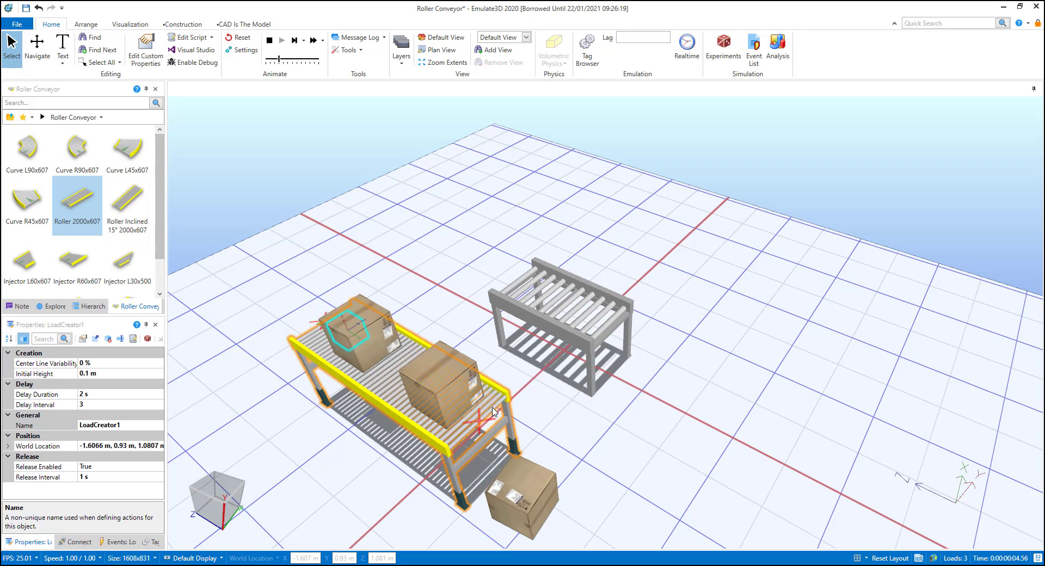
pyautogui.click(270, 40)
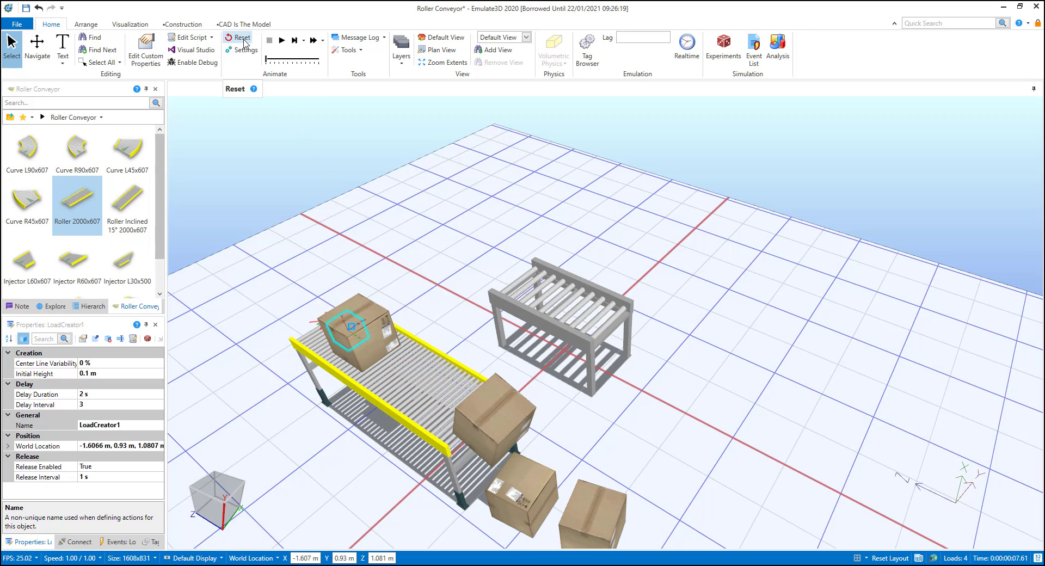
pyautogui.click(243, 40)
# Step: Add a Straight Conveyor aspect to the CAD roller conveyor model
pyautogui.scroll(5, 482, 350)
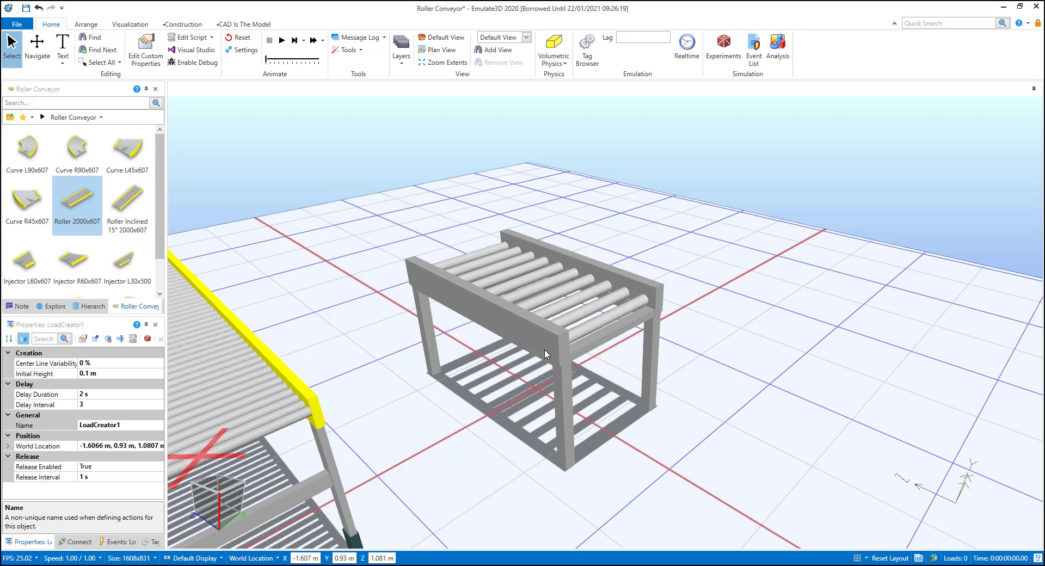
pyautogui.click(260, 25)
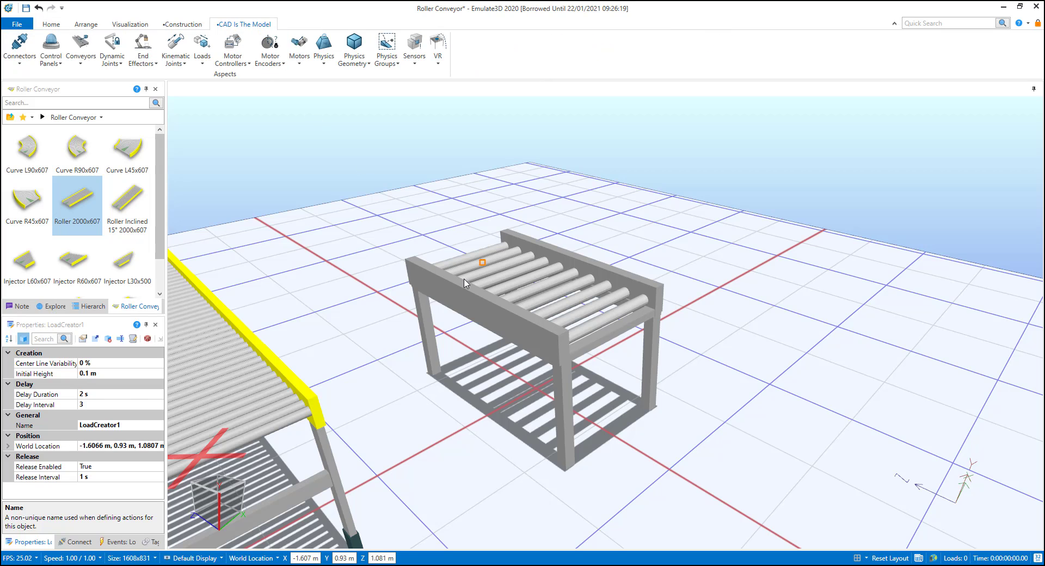
pyautogui.click(481, 319)
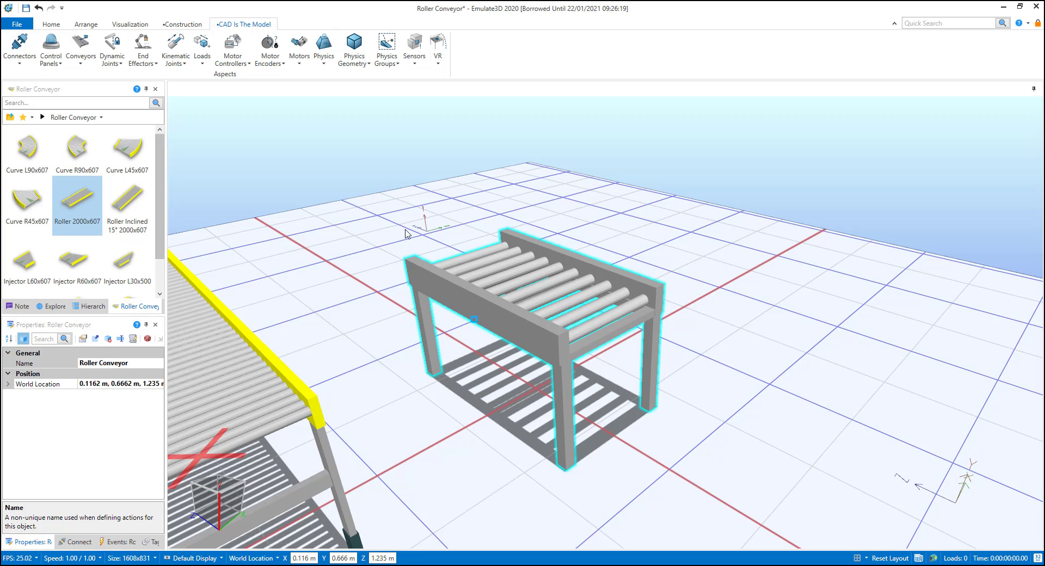
pyautogui.click(80, 48)
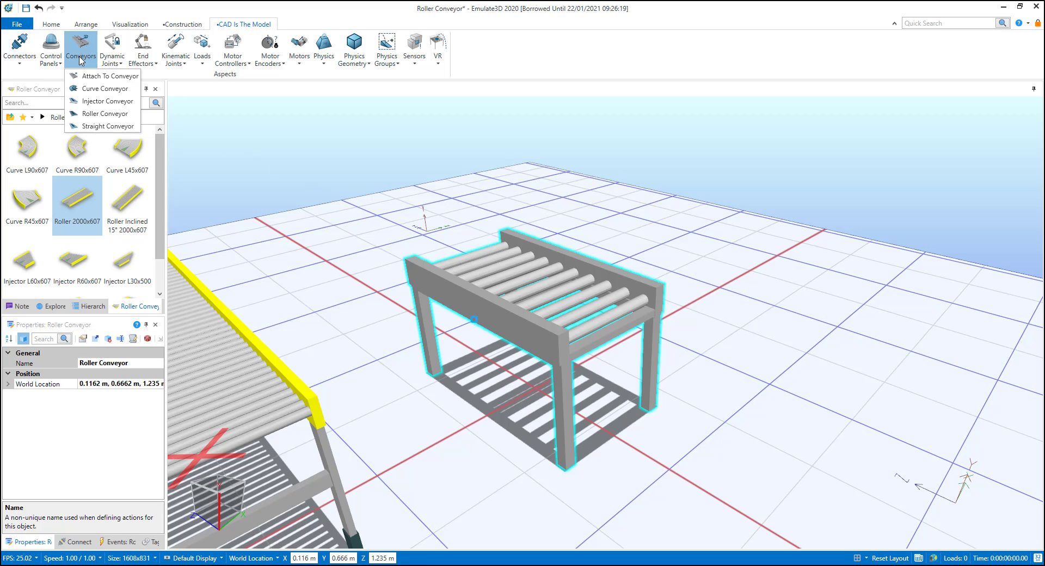
pyautogui.click(119, 129)
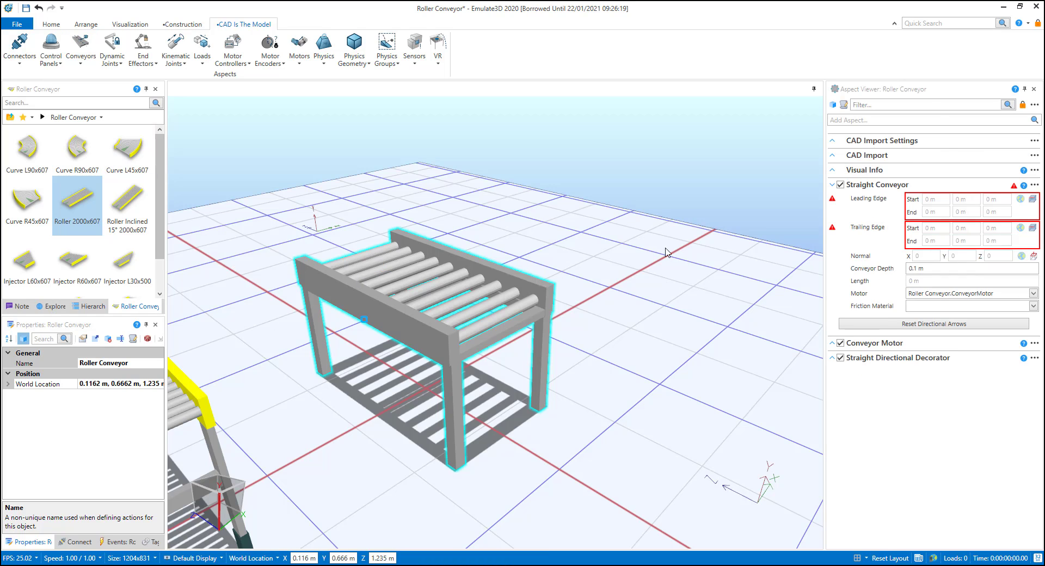
# Step: Set the Straight Conveyor's leading edge on the roller at the far end and its trailing edge on the roller at the near end
pyautogui.click(1034, 201)
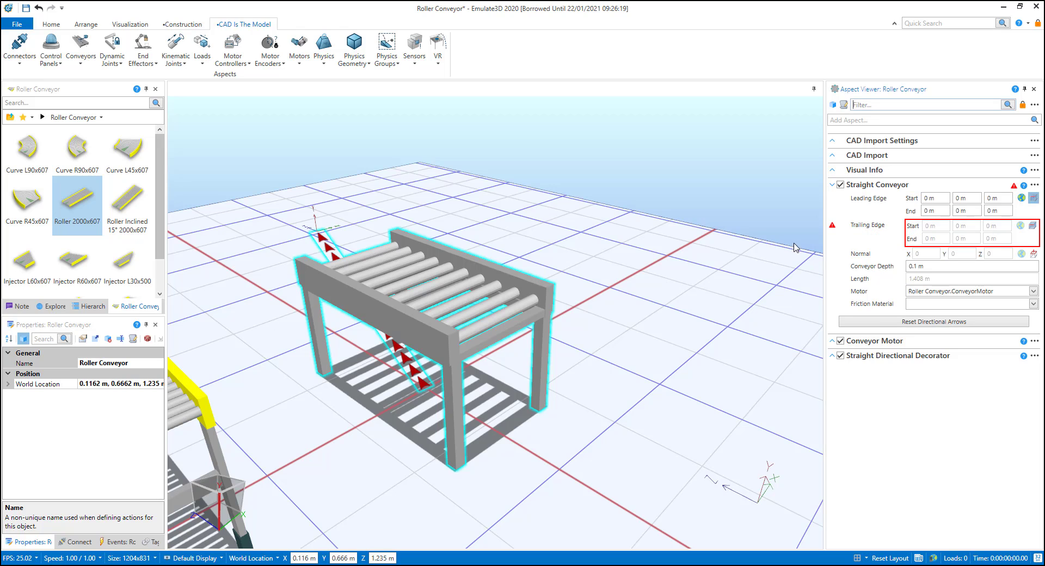
pyautogui.click(357, 258)
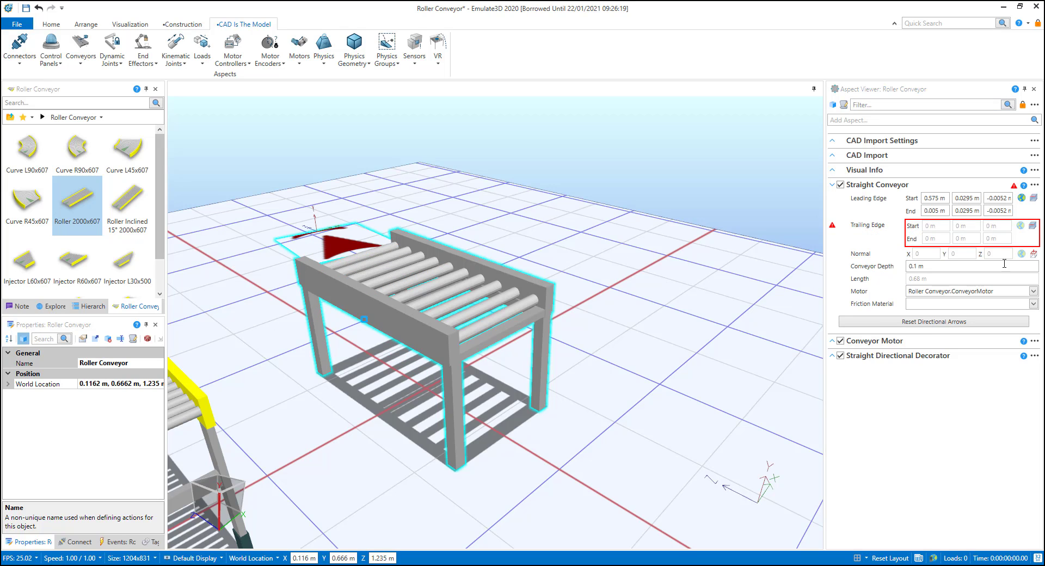
pyautogui.click(1032, 226)
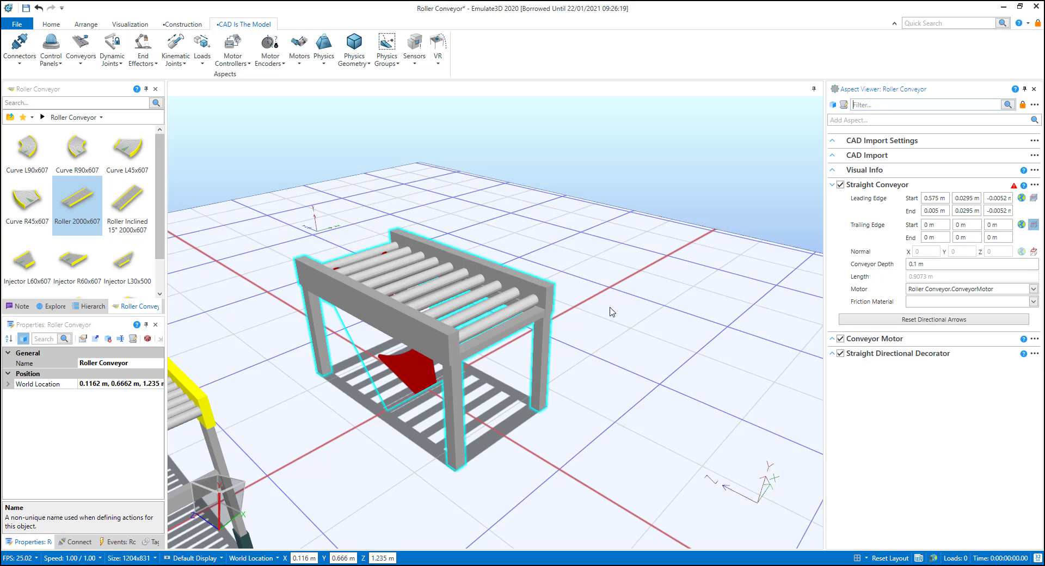
pyautogui.click(499, 318)
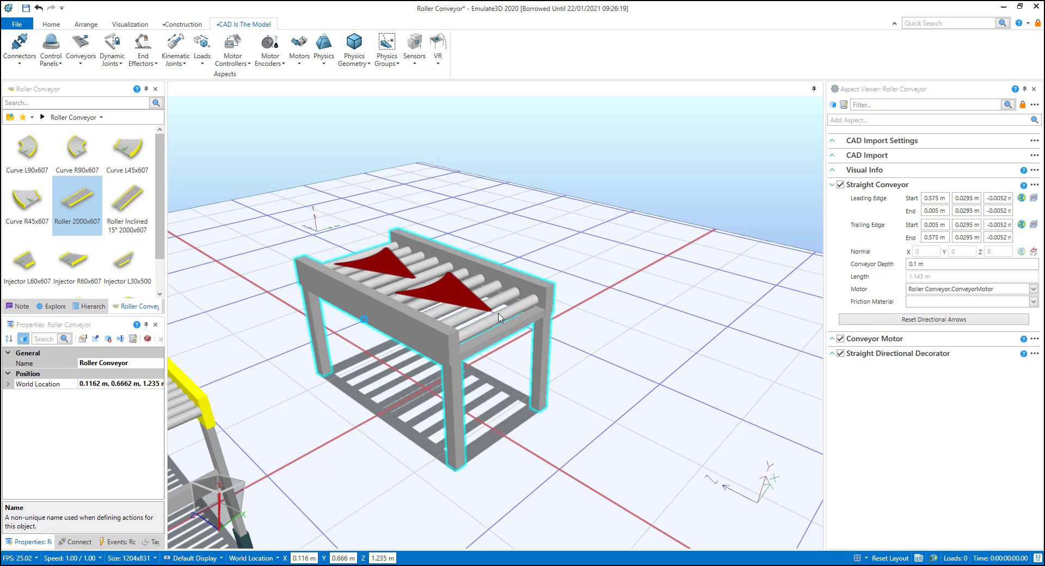
# Step: Move the catalog conveyor SR1 in line with the CAD roller conveyor so its discharge end feeds onto it
pyautogui.scroll(-5, 525, 435)
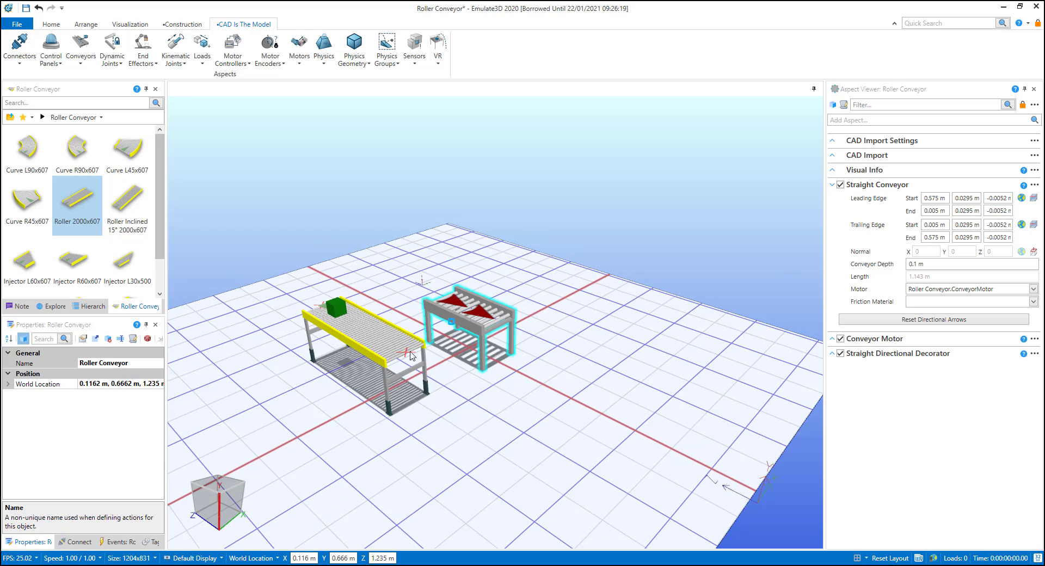
pyautogui.click(395, 340)
pyautogui.moveTo(396, 340); pyautogui.dragTo(427, 282)
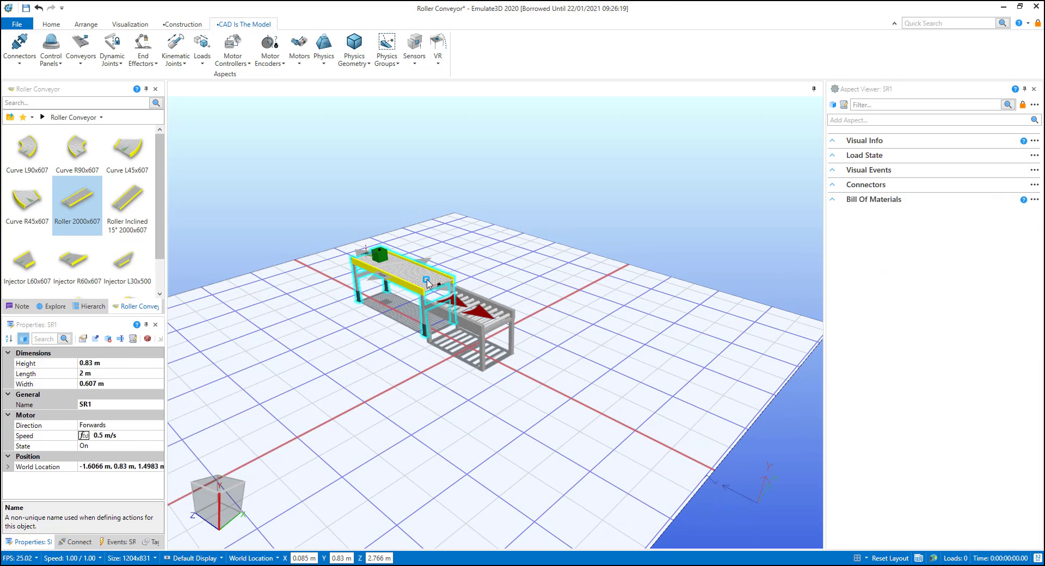
# Step: Run the simulation with loads passing from SR1 onto the CAD conveyor, and reset the model after stopping it
pyautogui.click(51, 24)
pyautogui.click(282, 40)
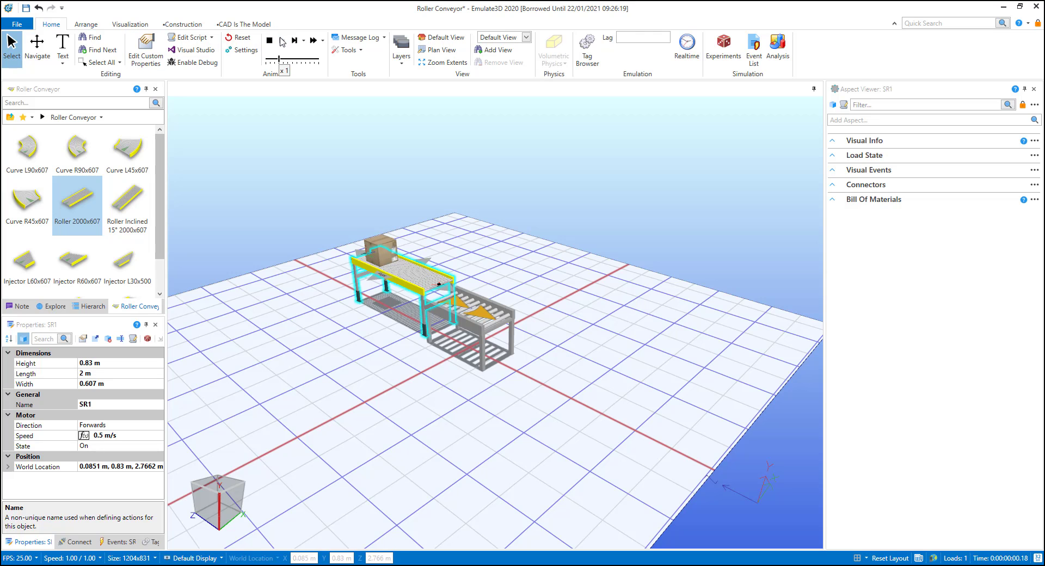
pyautogui.scroll(3, 480, 290)
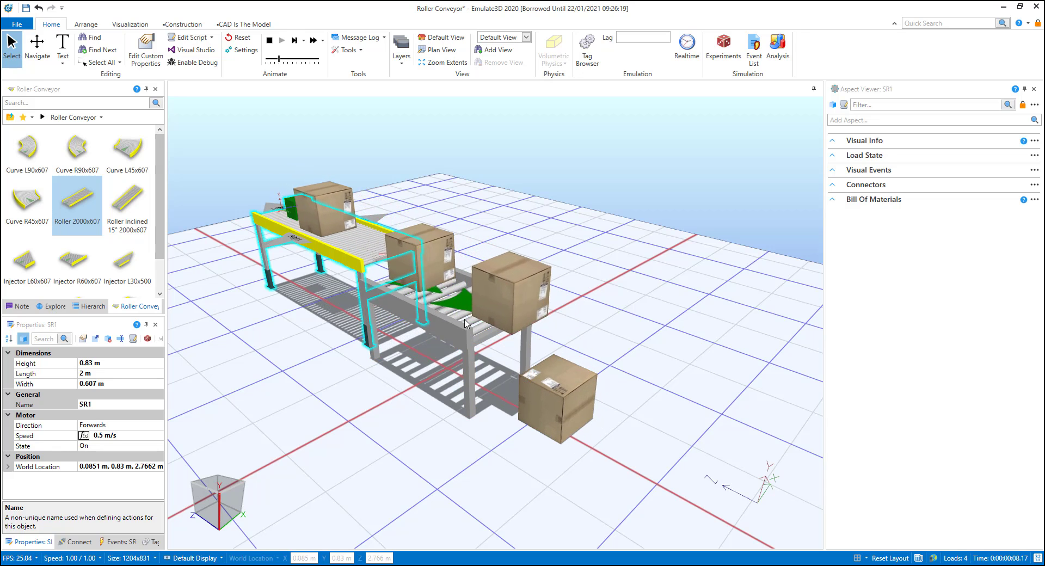
pyautogui.click(269, 41)
pyautogui.click(251, 41)
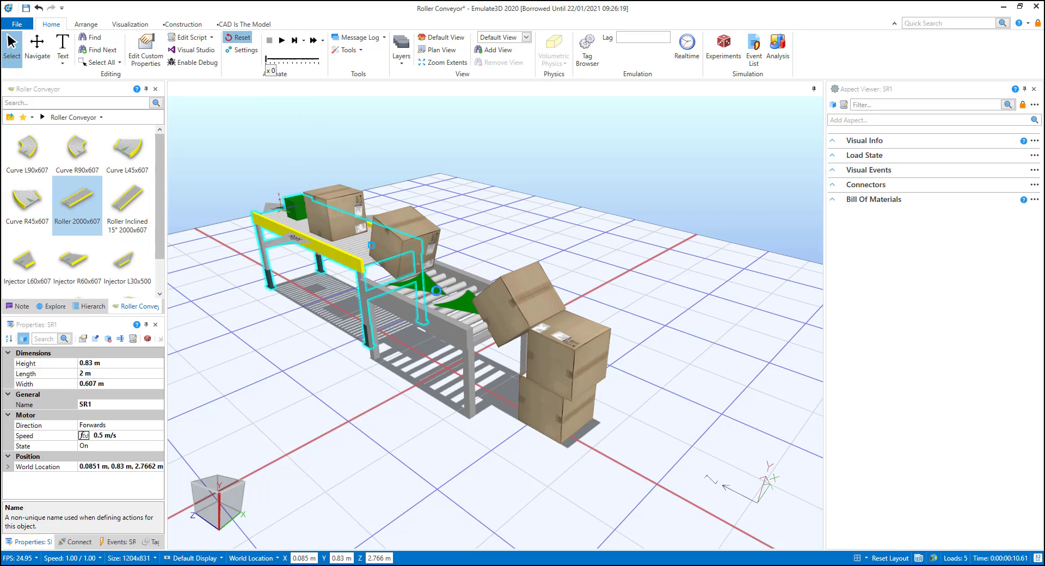
# Step: Examine the Conveyor Motor properties of the CAD roller conveyor
pyautogui.click(442, 323)
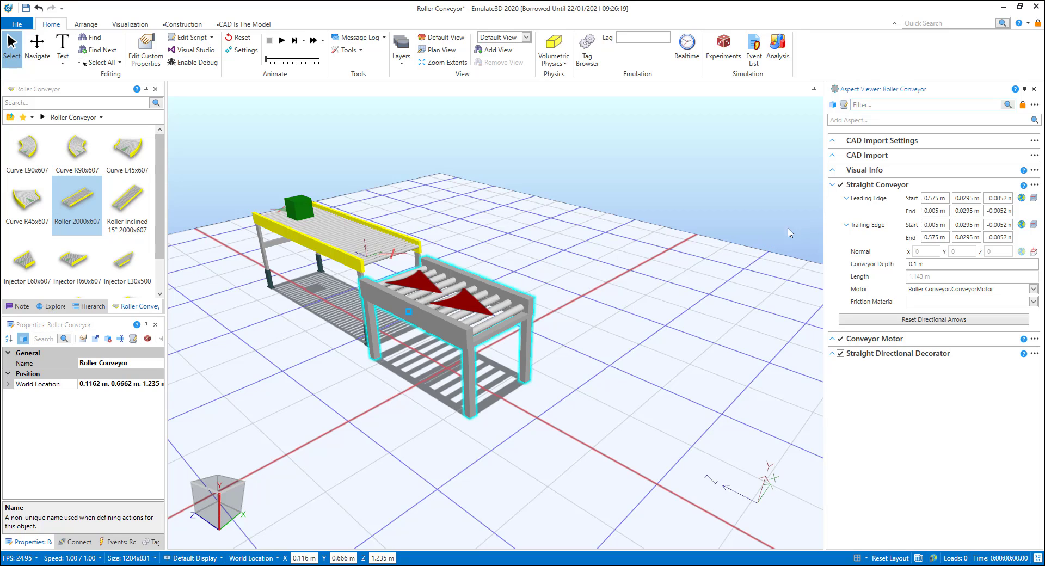
pyautogui.click(832, 341)
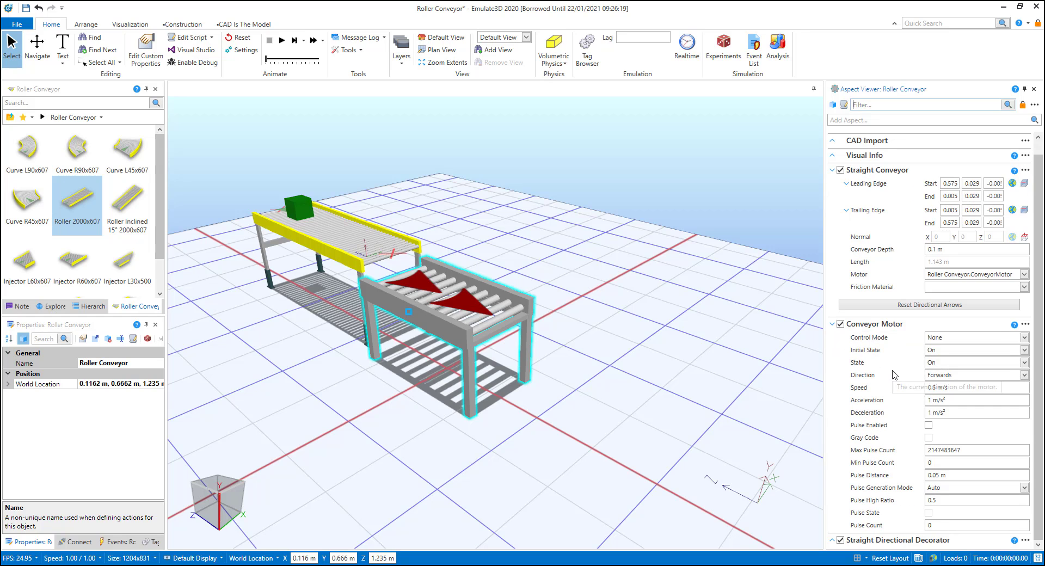
pyautogui.scroll(-1, 894, 378)
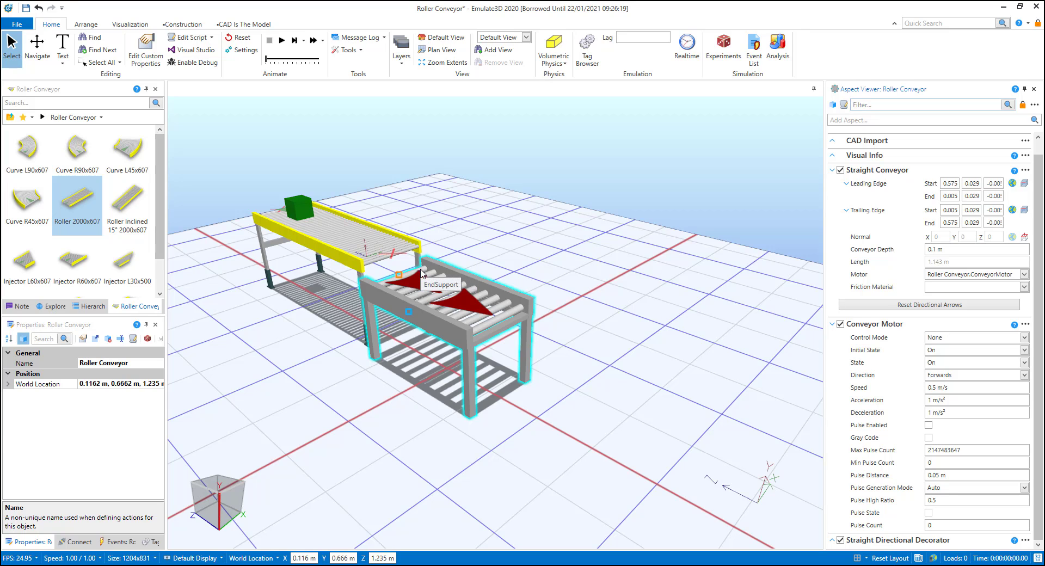
pyautogui.scroll(2, 459, 363)
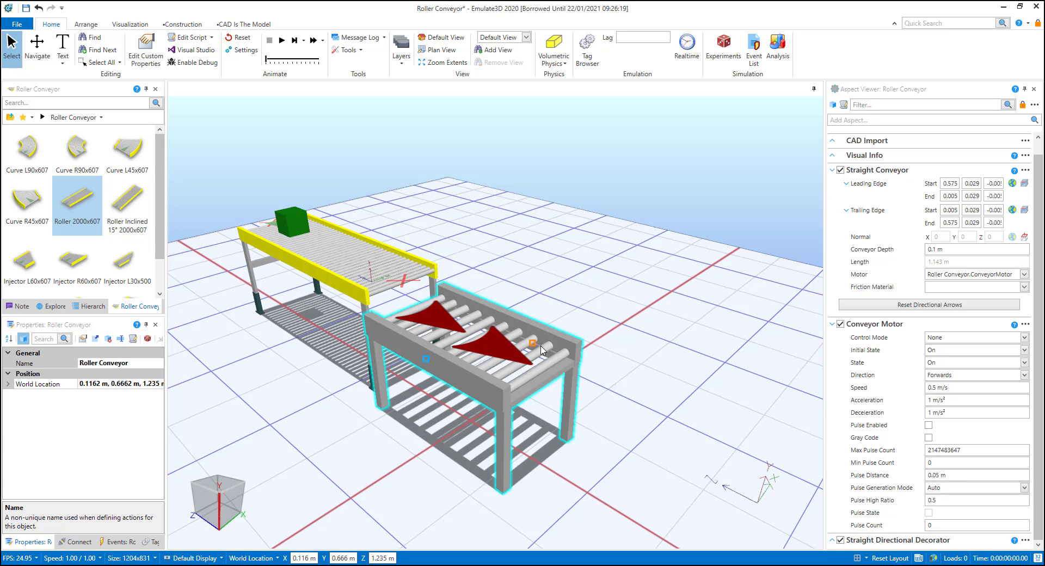
# Step: Remove the Straight Conveyor and Conveyor Motor aspects from the CAD roller conveyor
pyautogui.click(1025, 170)
pyautogui.click(1015, 234)
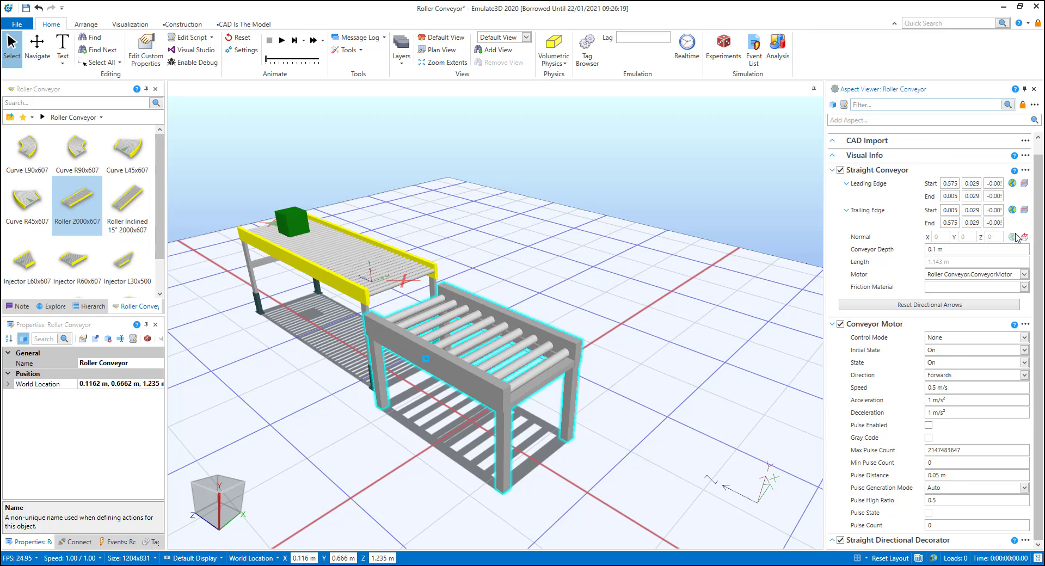
pyautogui.click(1034, 185)
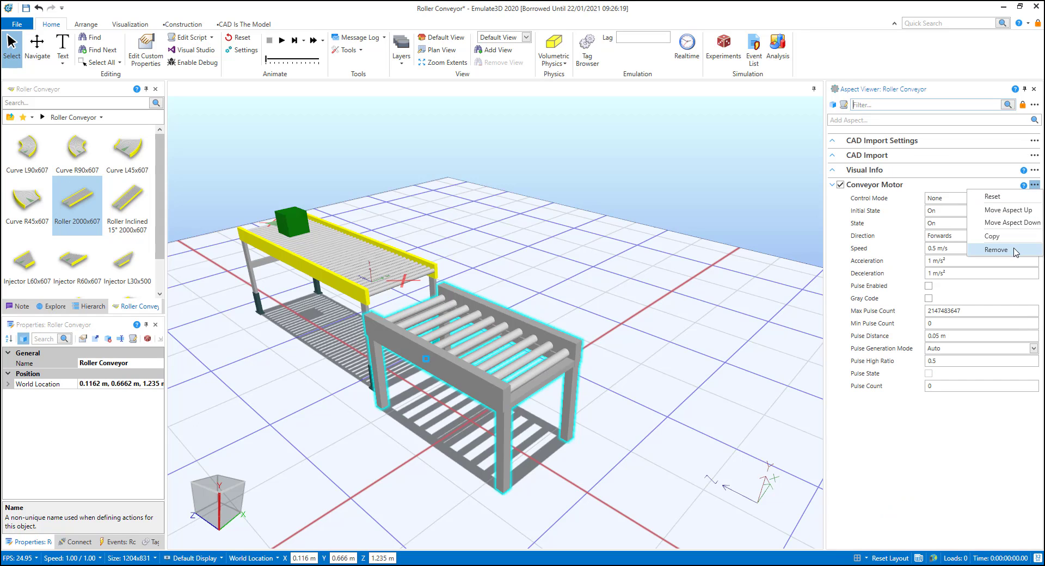
pyautogui.click(1015, 251)
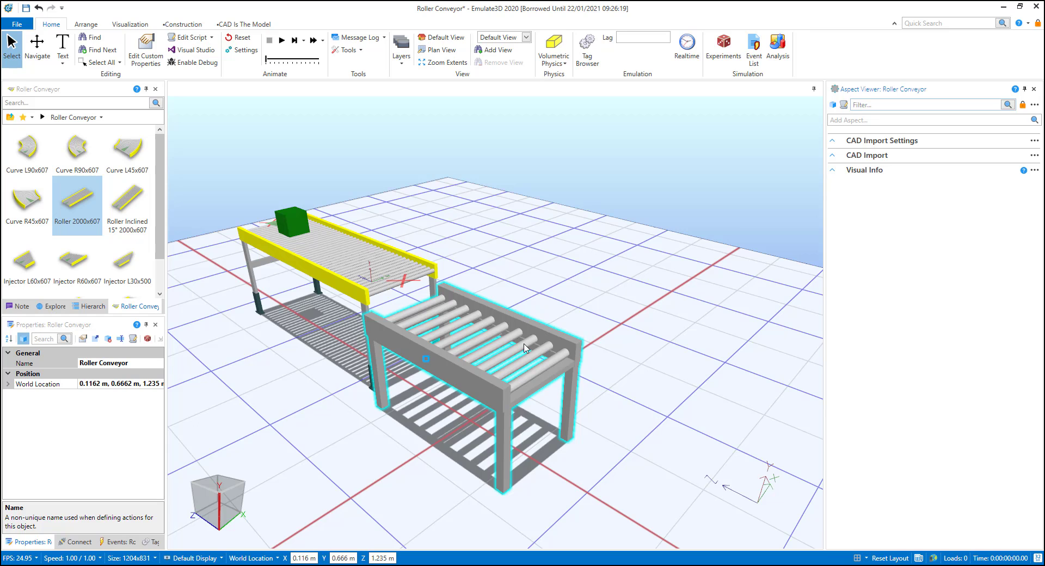
# Step: Add a Roller Conveyor aspect to the CAD roller conveyor model
pyautogui.click(256, 25)
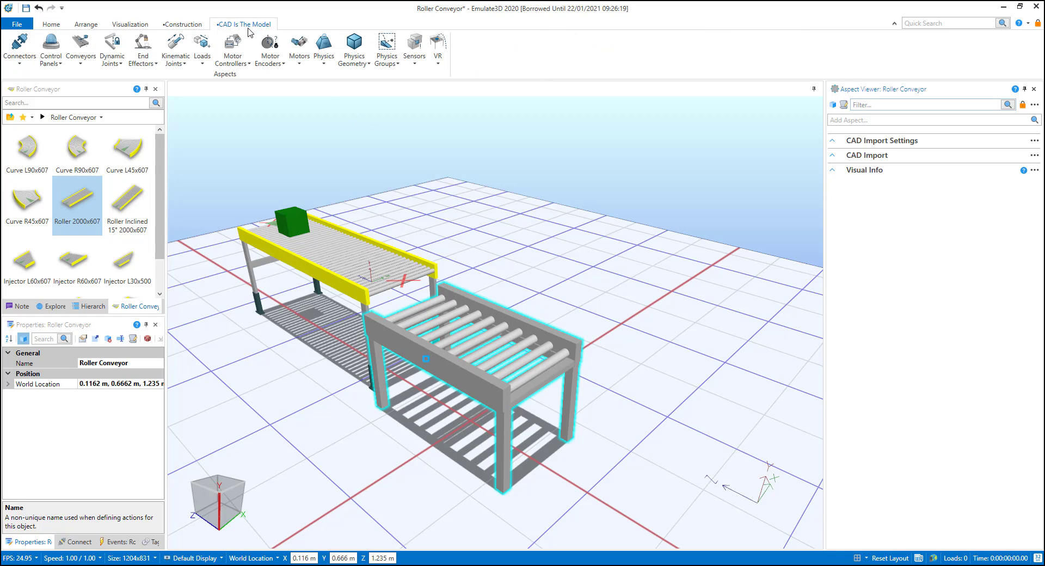
pyautogui.click(86, 60)
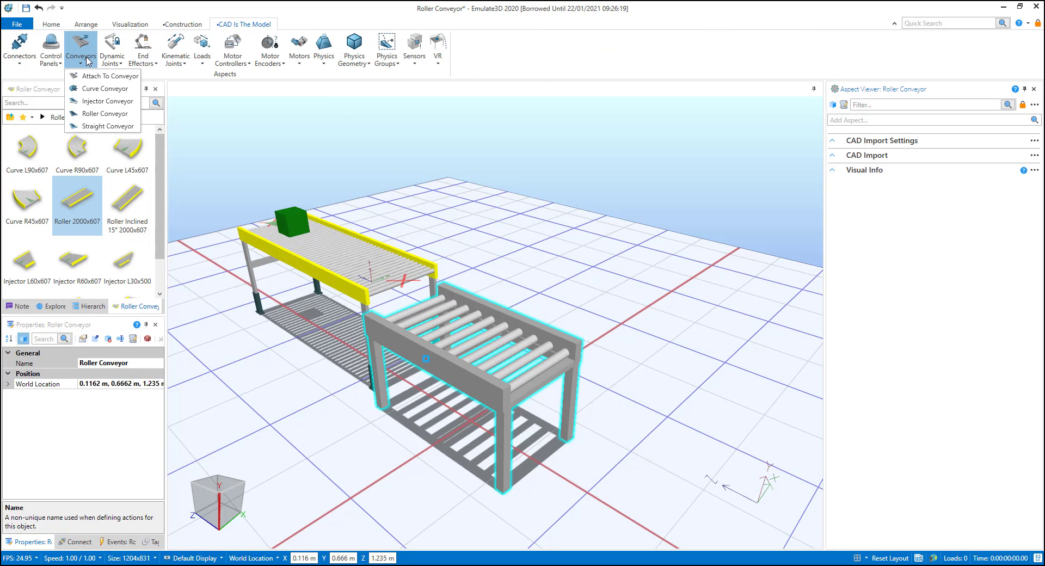
pyautogui.click(101, 113)
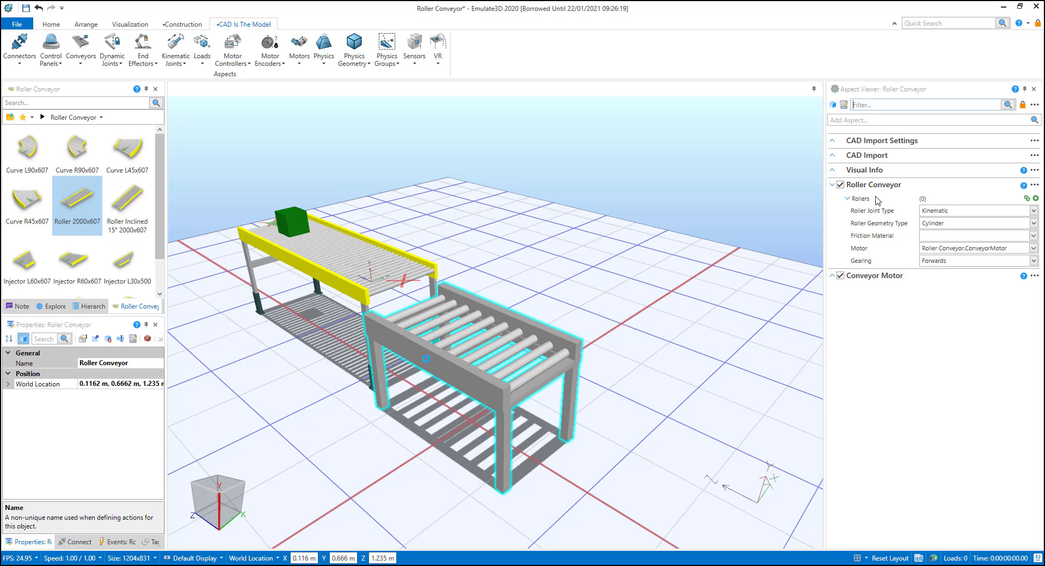
# Step: Expand the Roller Conveyor in the model hierarchy and examine its individual Motor and Roller parts
pyautogui.click(91, 306)
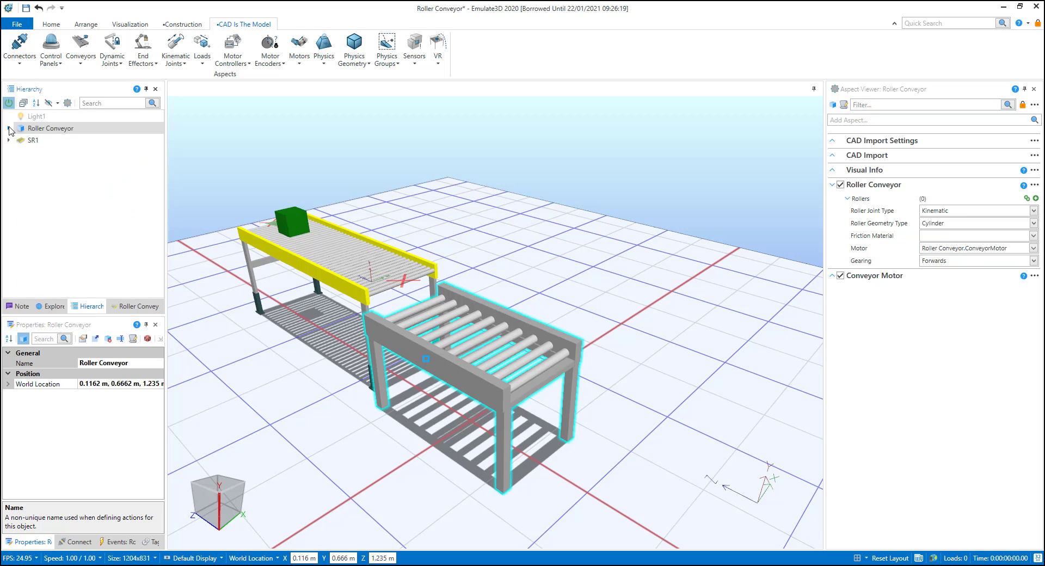
pyautogui.click(8, 129)
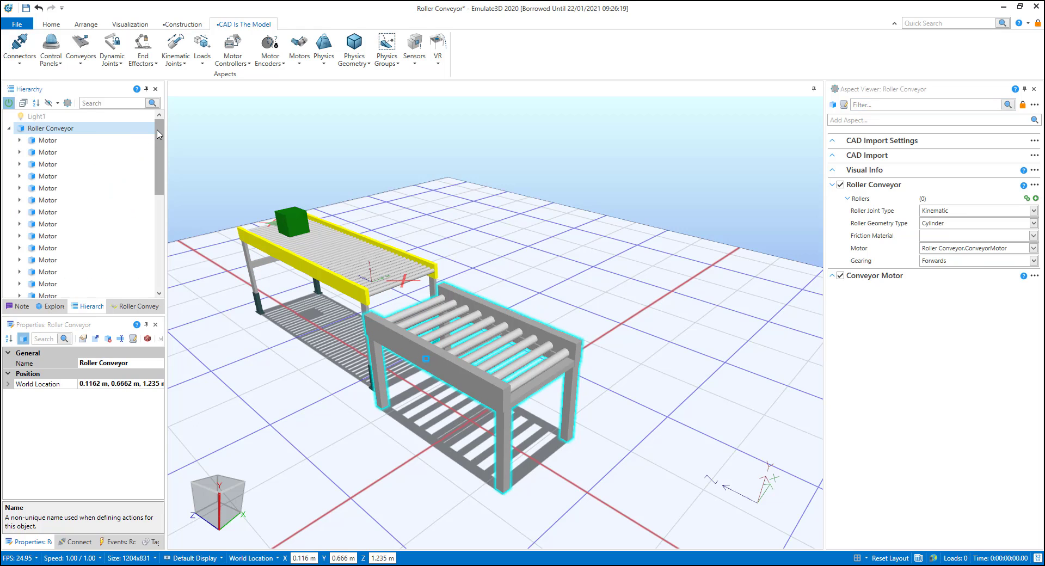
pyautogui.click(48, 140)
pyautogui.press('Down')
pyautogui.press('Down')
pyautogui.press('Down')
pyautogui.press('Down')
pyautogui.press('Down')
pyautogui.press('Down')
pyautogui.press('Down')
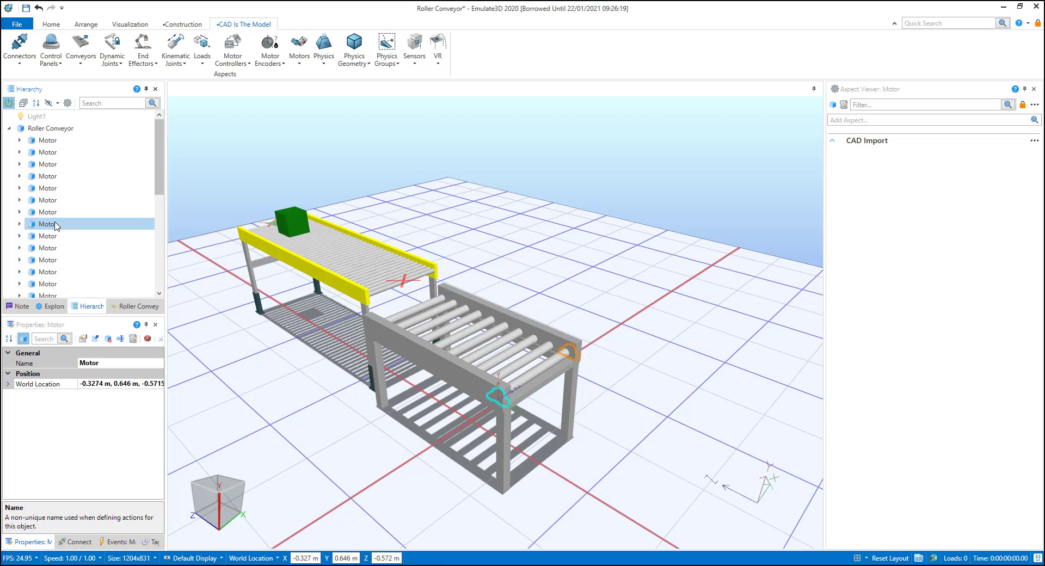
pyautogui.moveTo(158, 158); pyautogui.dragTo(161, 237)
pyautogui.click(47, 172)
pyautogui.click(47, 208)
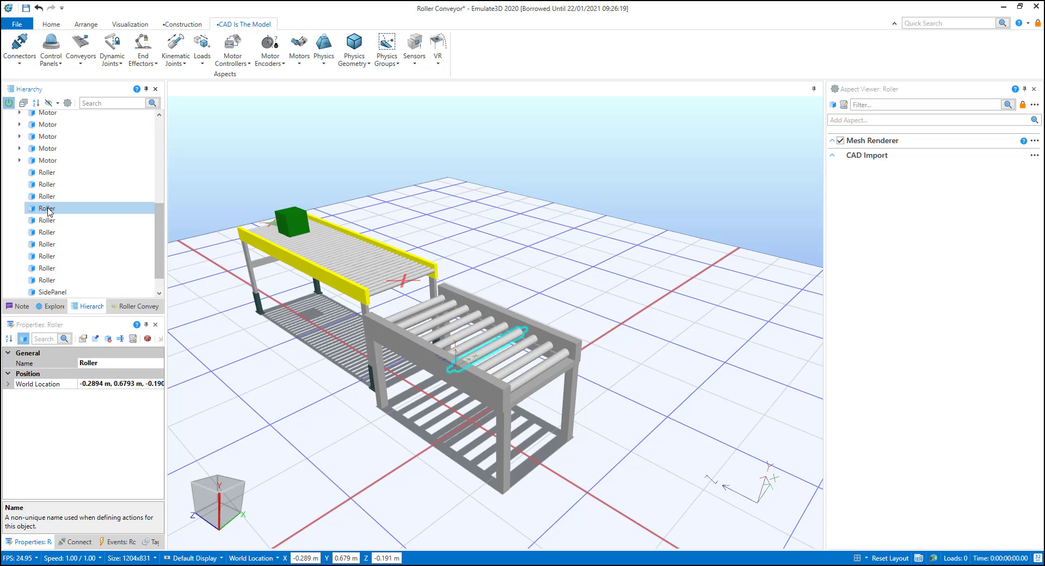
# Step: Add all ten Roller parts to the Rollers collection of the Roller Conveyor aspect
pyautogui.click(52, 233)
pyautogui.click(47, 257)
pyautogui.click(49, 280)
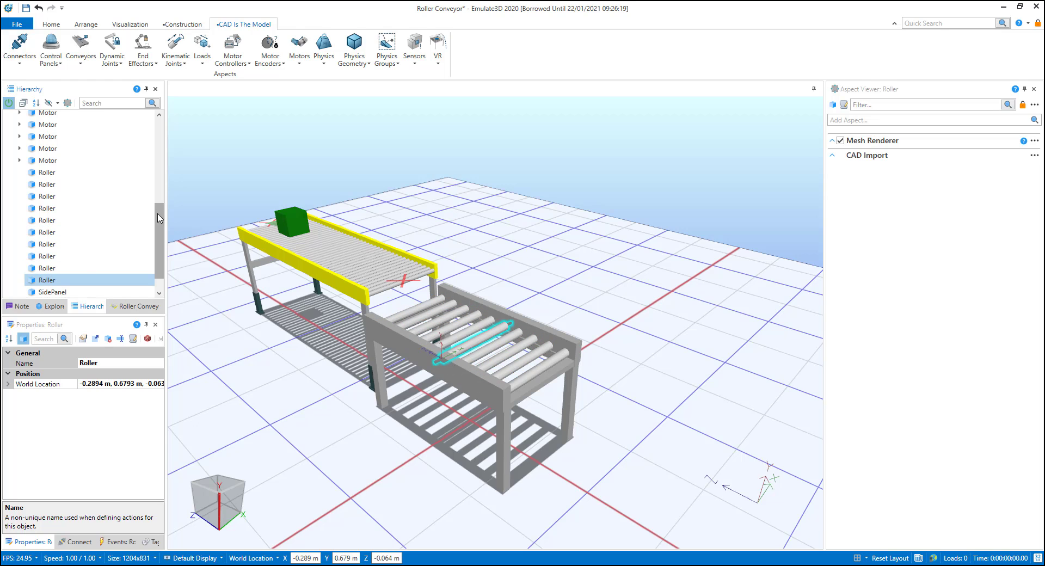
pyautogui.moveTo(158, 207); pyautogui.dragTo(151, 124)
pyautogui.click(58, 129)
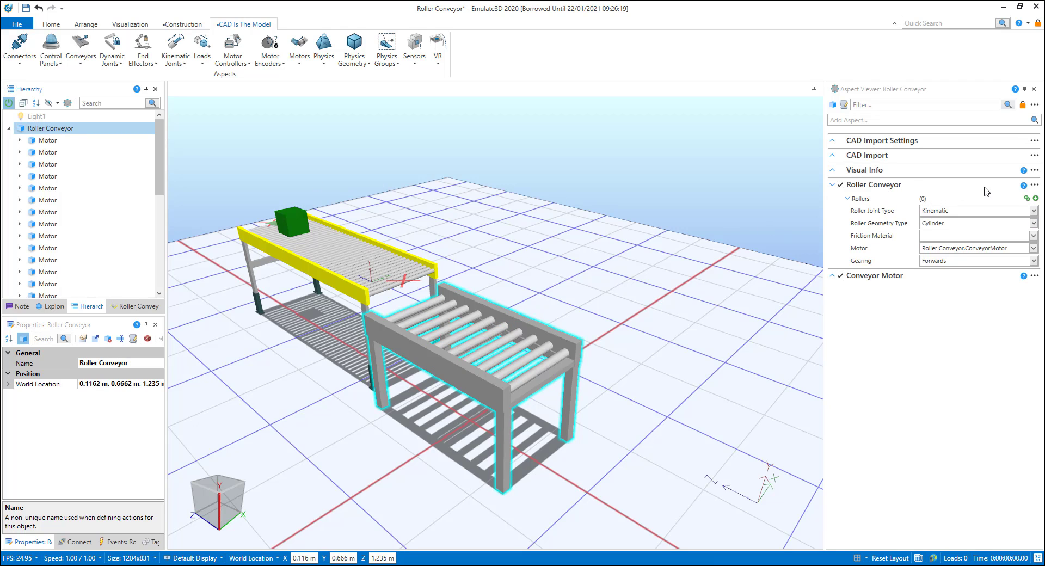
pyautogui.click(1027, 199)
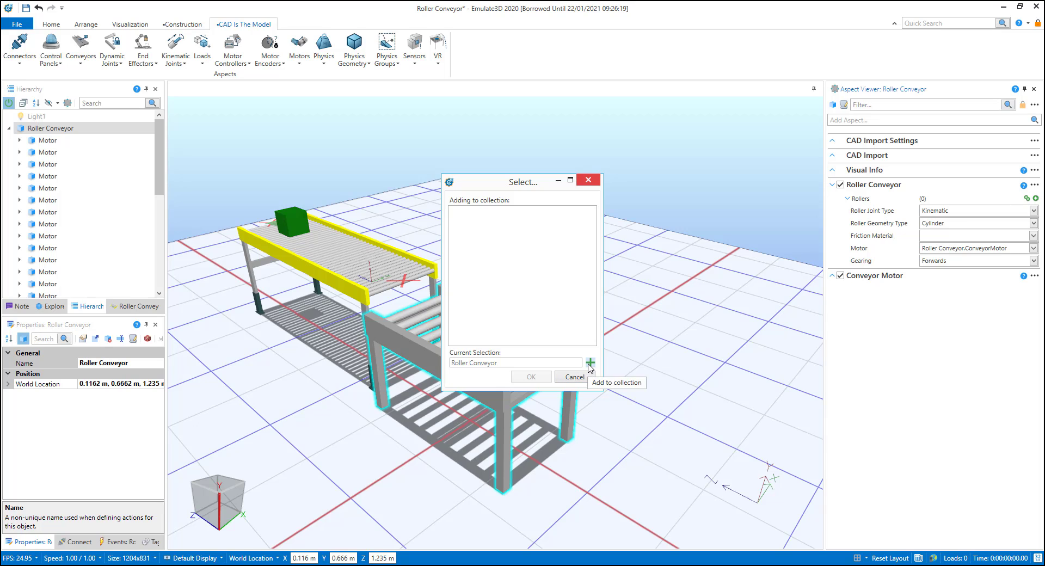
pyautogui.moveTo(159, 174); pyautogui.dragTo(162, 249)
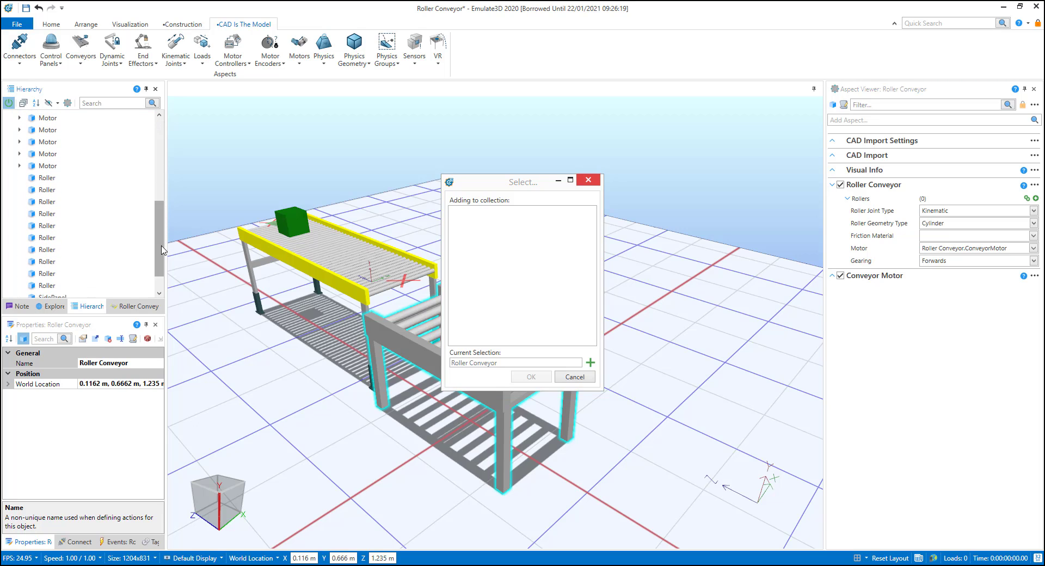
pyautogui.click(52, 178)
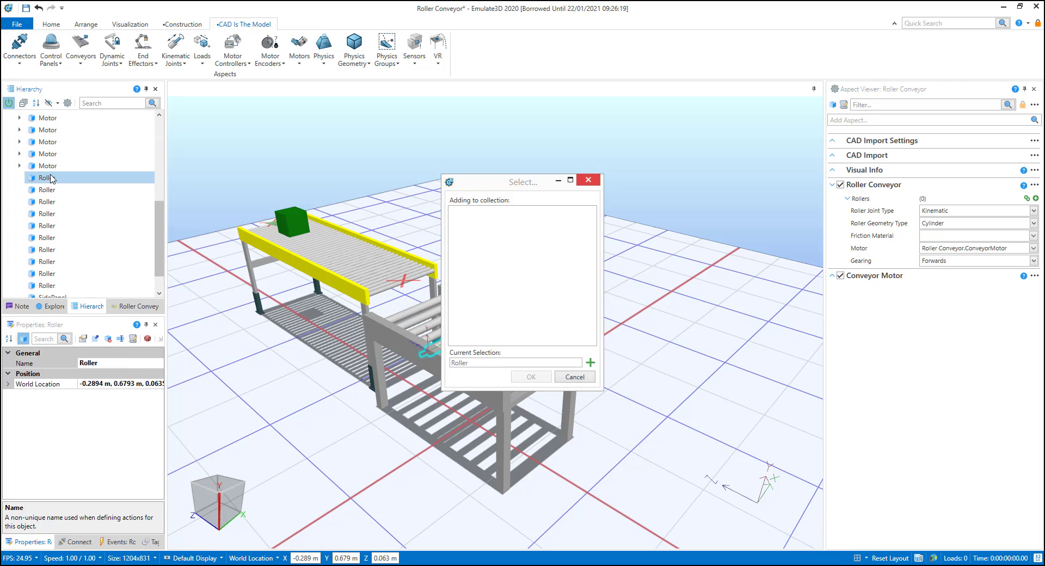
pyautogui.keyDown('shift'); pyautogui.click(51, 285); pyautogui.keyUp('shift')
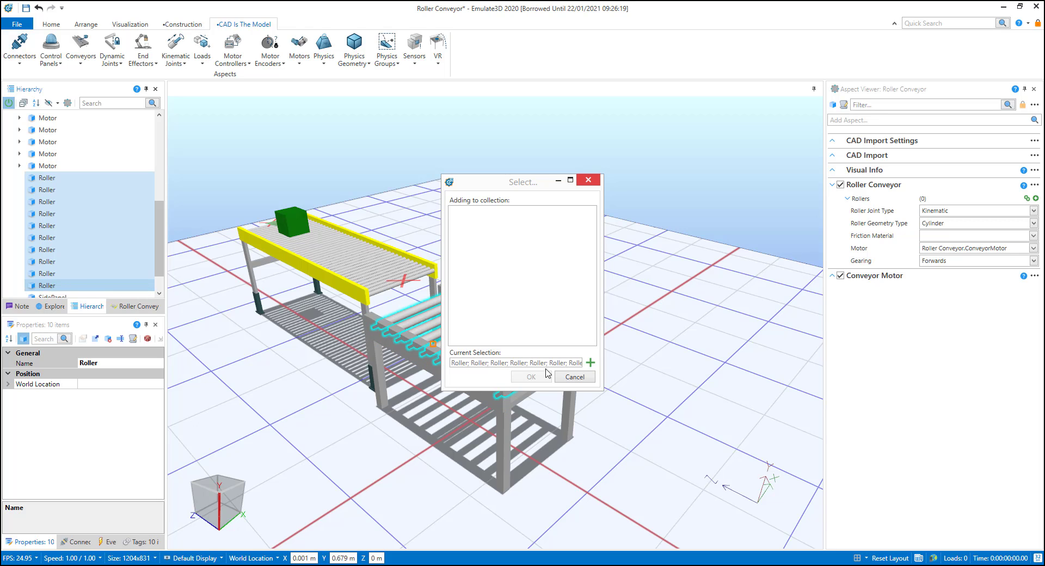
pyautogui.click(590, 363)
pyautogui.click(533, 378)
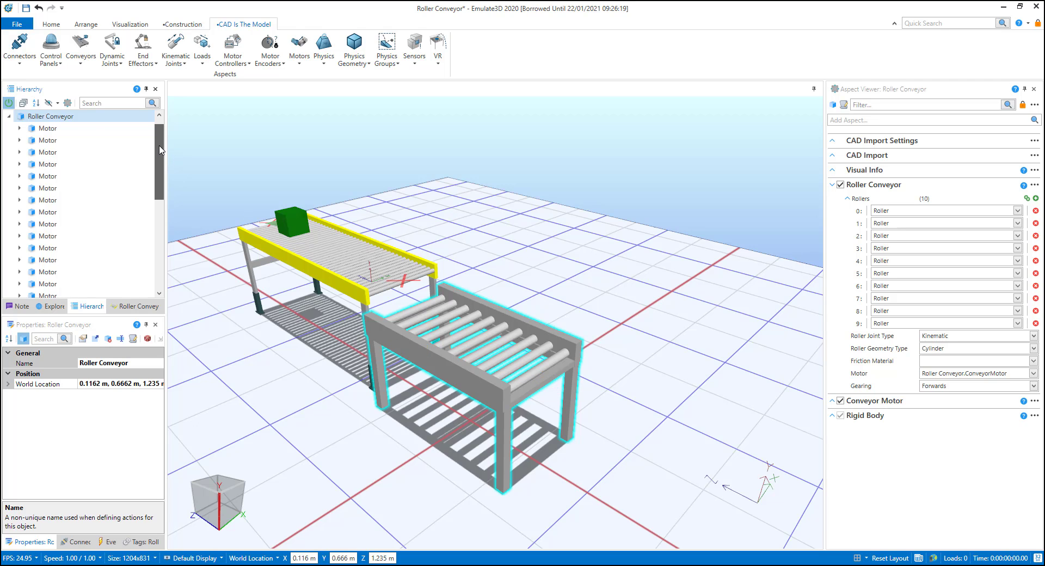
# Step: Examine the Cylinder Physics properties of one of the conveyor's individual rollers
pyautogui.moveTo(161, 149); pyautogui.dragTo(161, 235)
pyautogui.click(49, 170)
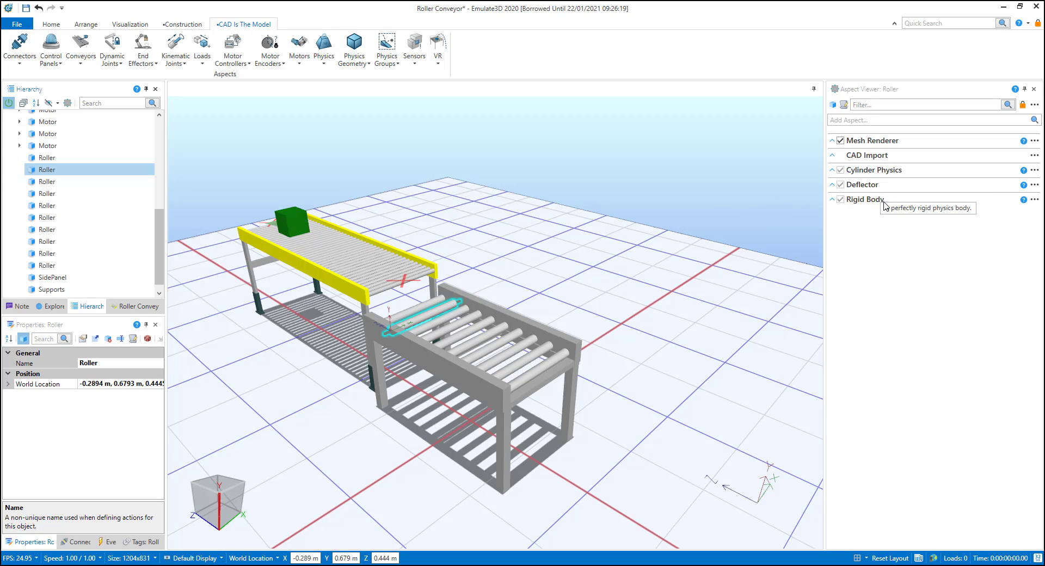
pyautogui.click(831, 170)
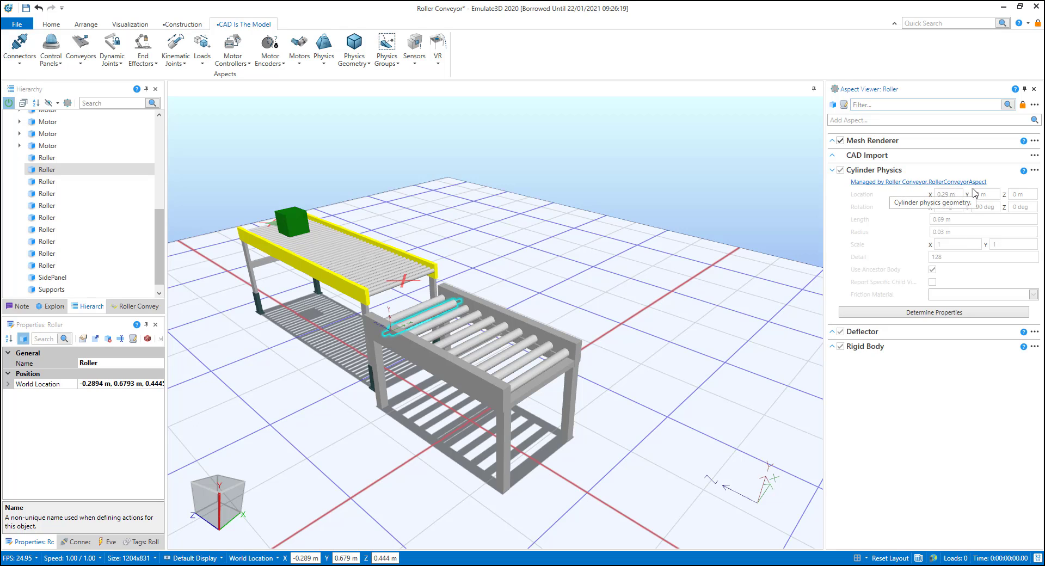
# Step: Reselect the Roller Conveyor, run the simulation to test loads entering it from the catalog conveyor, and stop and reset the model
pyautogui.moveTo(160, 240); pyautogui.dragTo(160, 117)
pyautogui.click(55, 129)
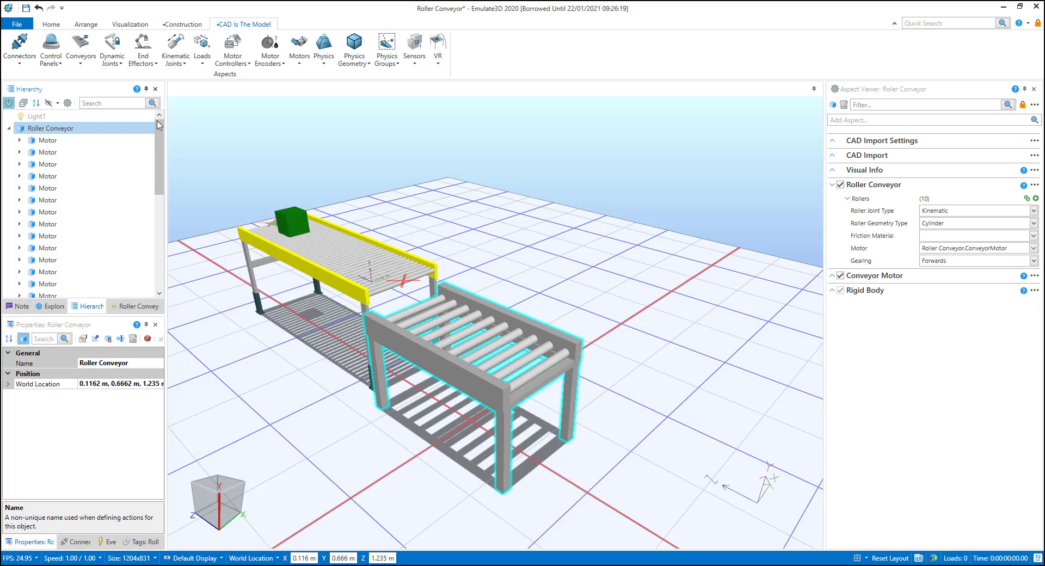
pyautogui.click(57, 25)
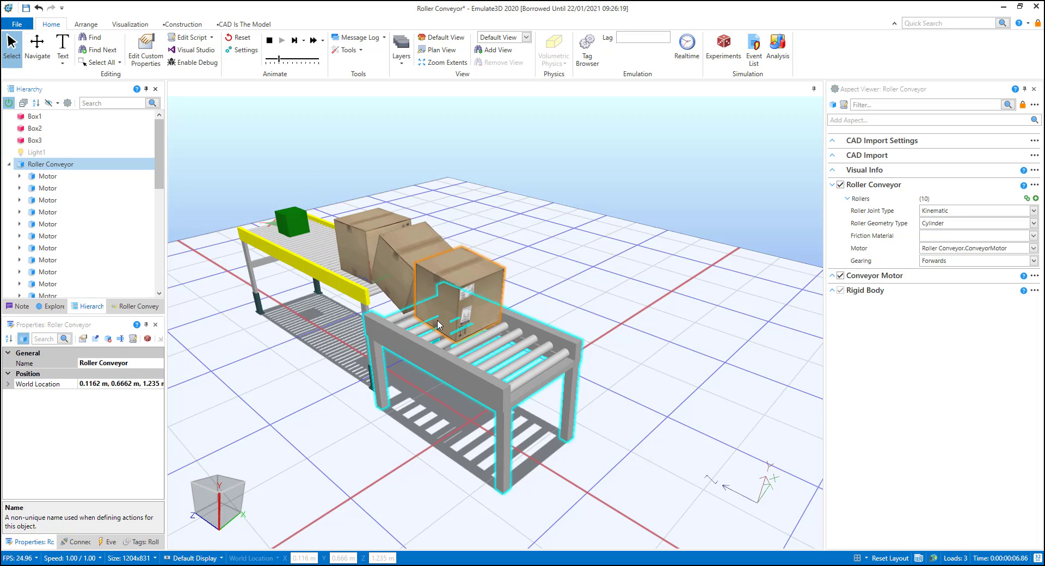
pyautogui.click(271, 40)
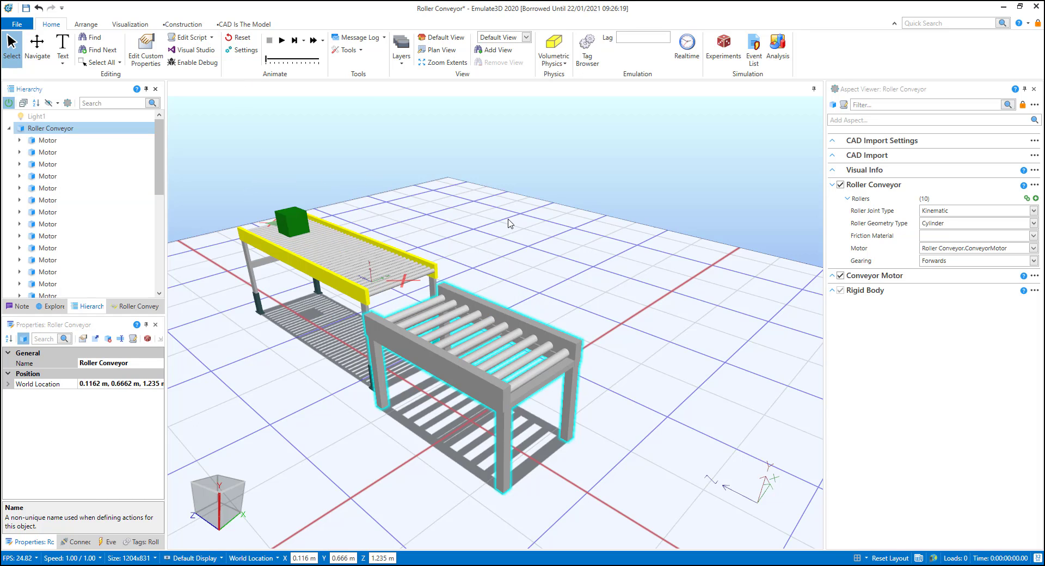
# Step: Set the Direction of the Roller Conveyor's Conveyor Motor to Reverse
pyautogui.click(832, 276)
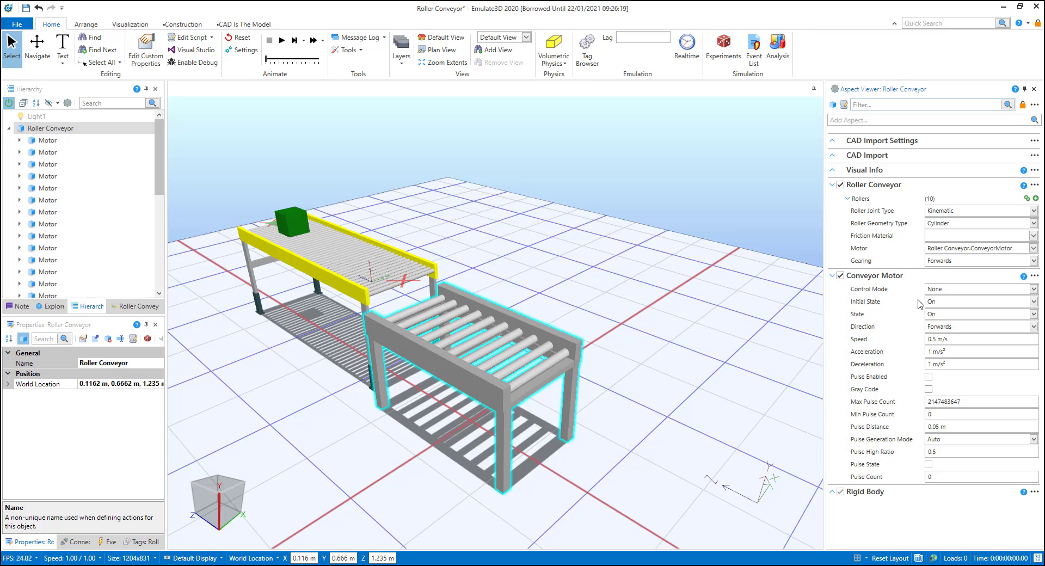
pyautogui.click(978, 327)
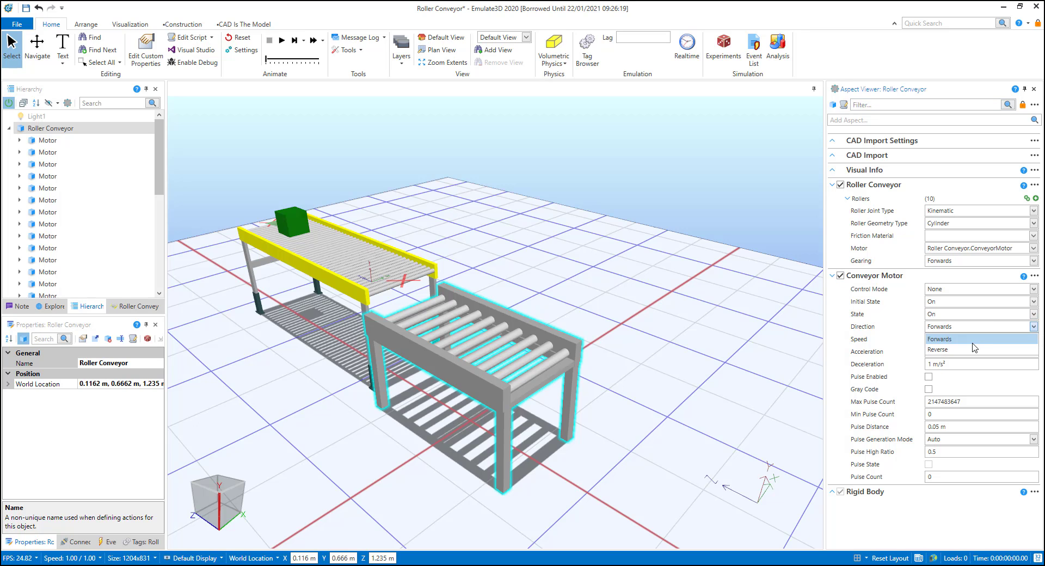
pyautogui.click(974, 349)
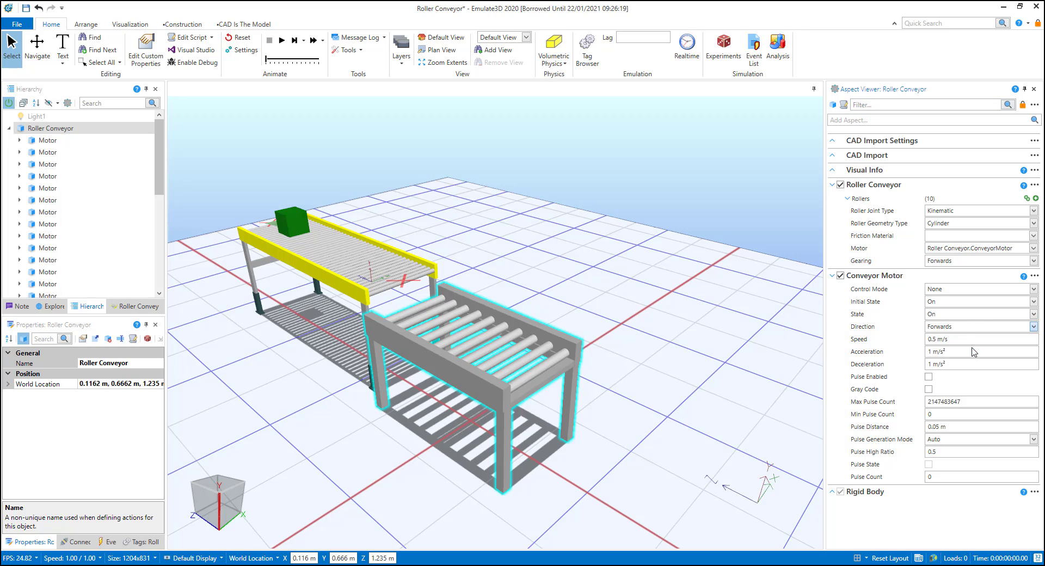
# Step: Run the simulation to test the loads with the reversed motor, and stop and reset the model
pyautogui.click(283, 41)
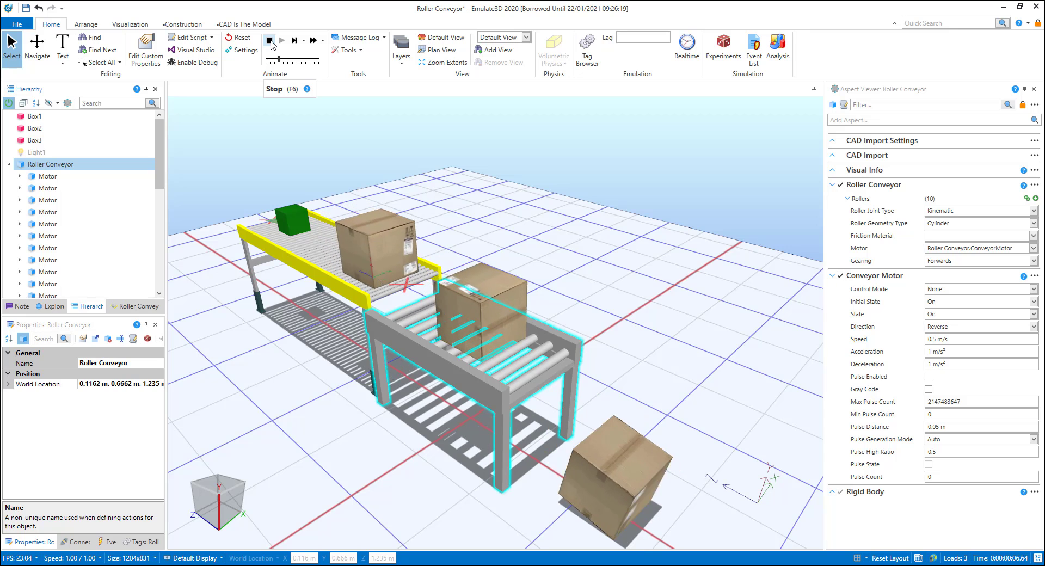
pyautogui.click(270, 41)
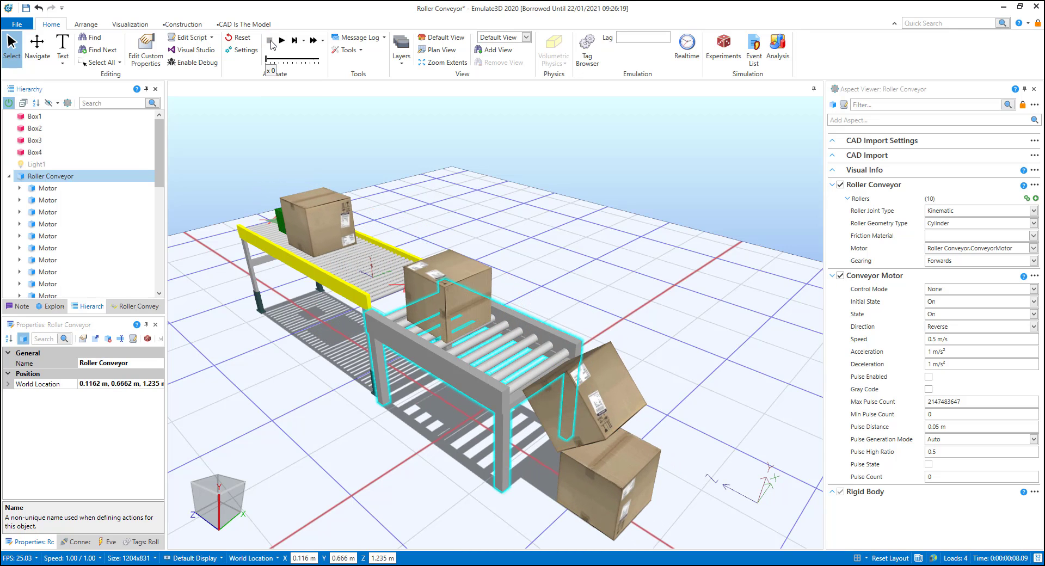
pyautogui.click(243, 38)
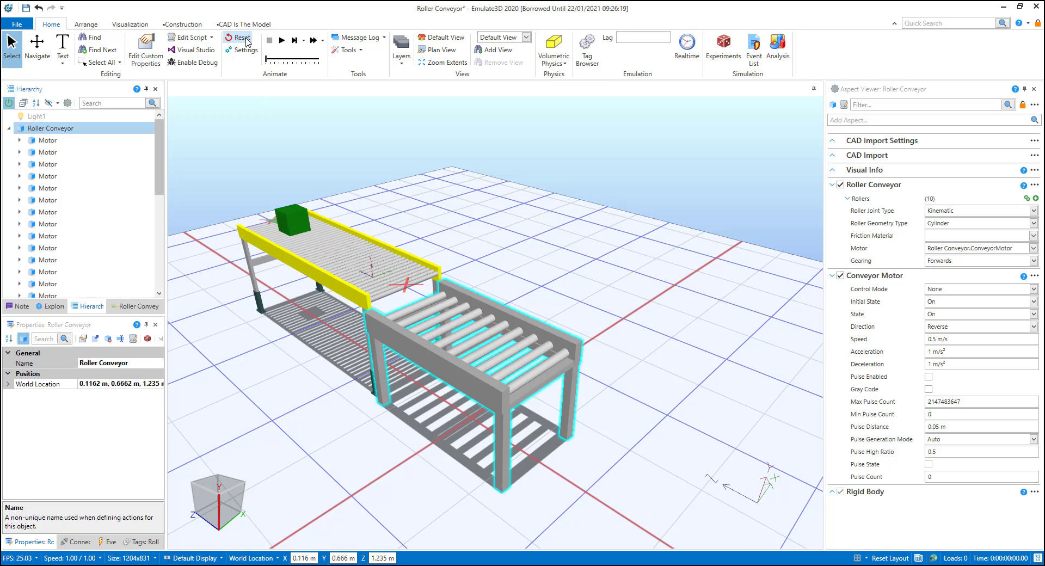
# Step: Turn on the physics display, run the simulation to examine the contact between boxes and rollers up close, and reset the model
pyautogui.click(122, 26)
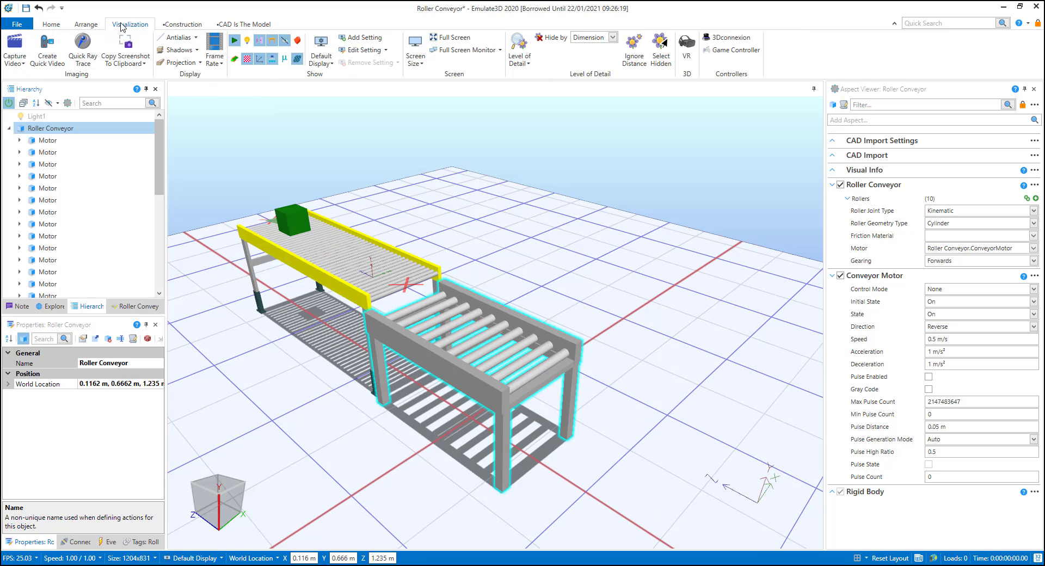
pyautogui.click(284, 60)
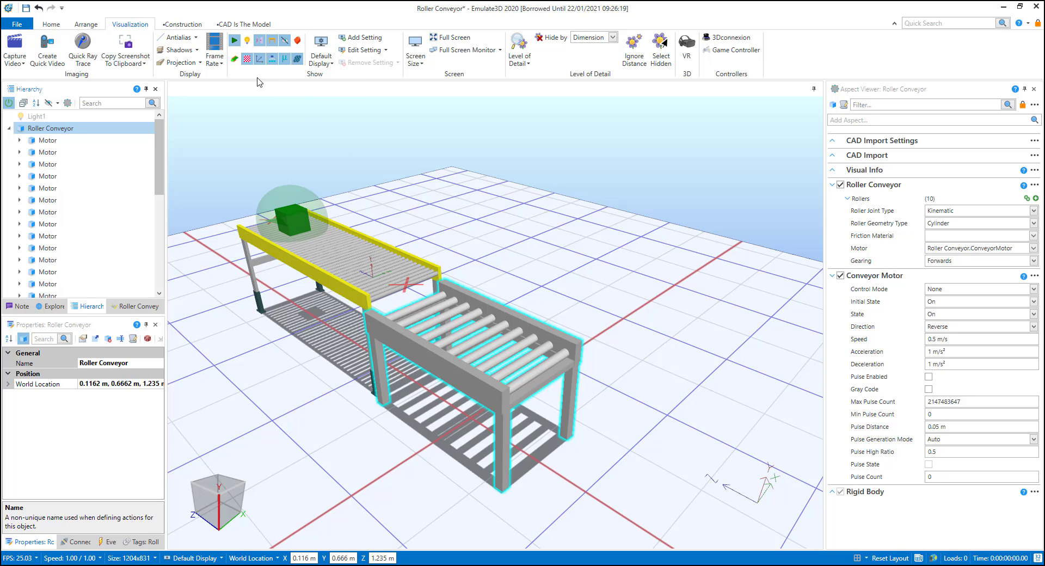
pyautogui.click(51, 25)
pyautogui.click(281, 43)
pyautogui.moveTo(413, 296); pyautogui.dragTo(456, 339, button='middle')
pyautogui.scroll(4, 455, 339)
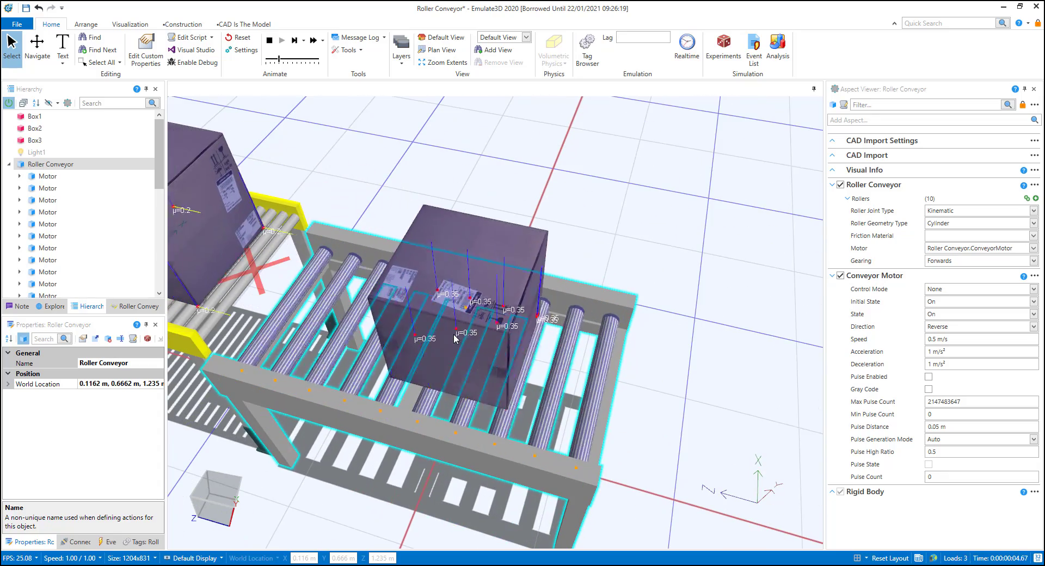
pyautogui.click(270, 41)
pyautogui.click(240, 38)
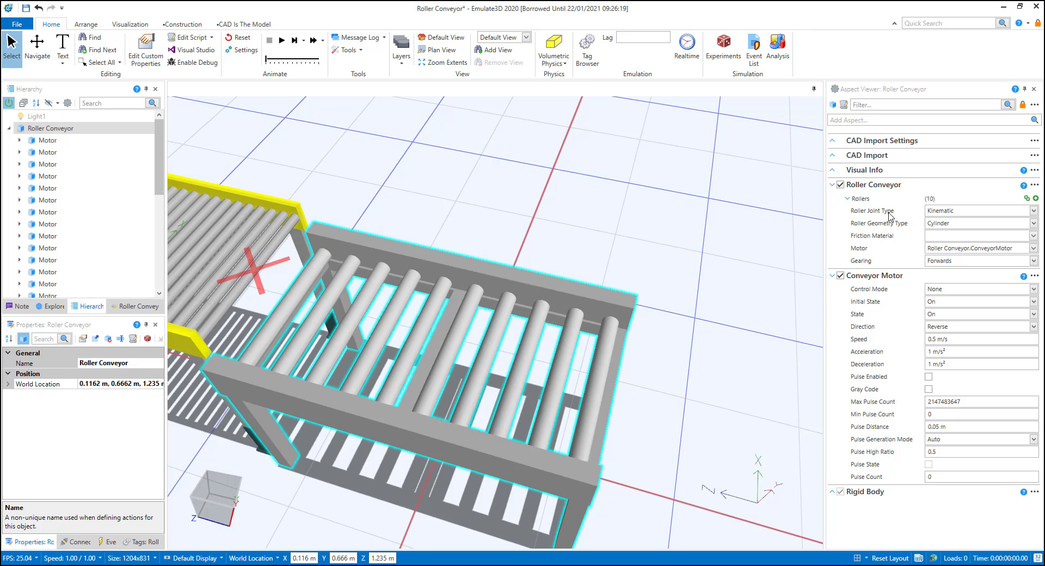
# Step: Set the Roller Conveyor aspect's Roller Joint Type to Dynamic and its Motor to <None>
pyautogui.click(958, 217)
pyautogui.click(958, 237)
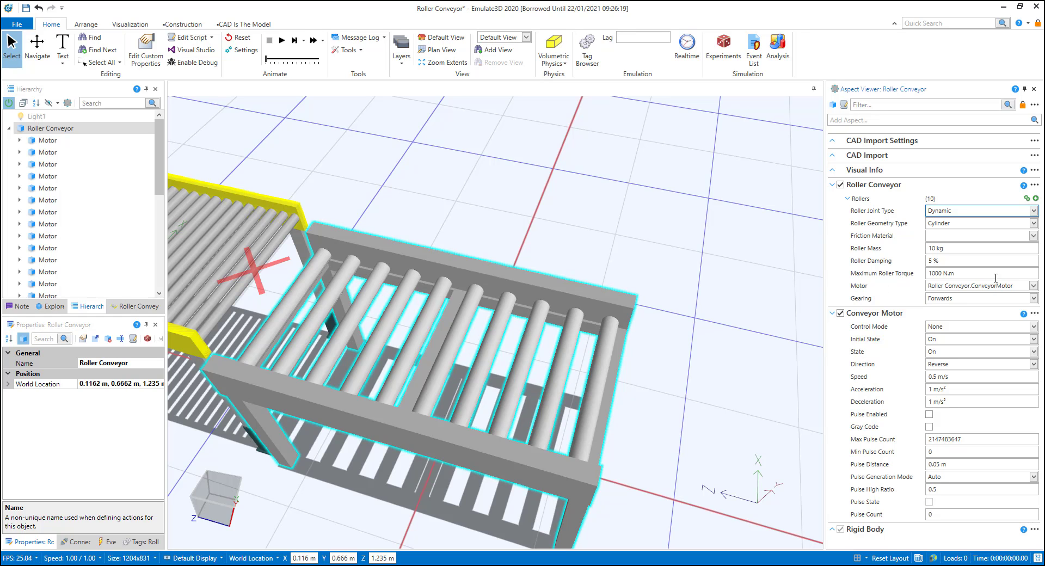
pyautogui.click(1033, 286)
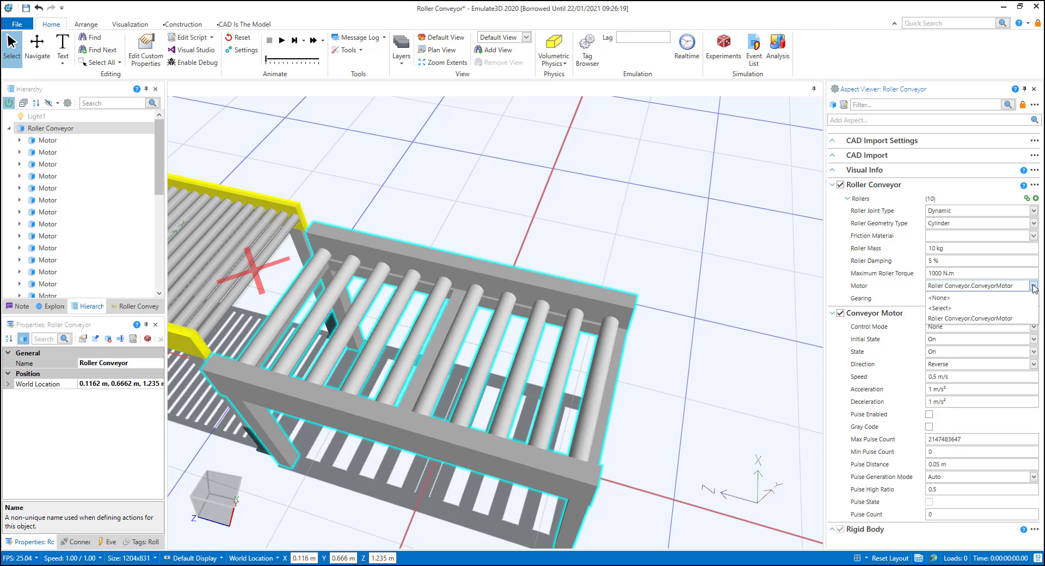
pyautogui.click(1012, 299)
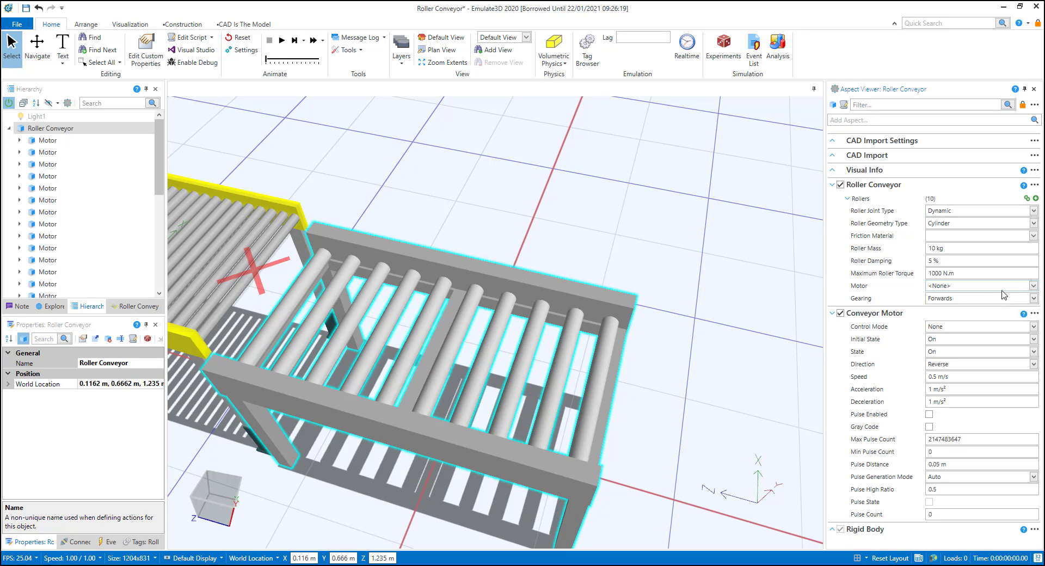
# Step: Run the simulation to test the loads on the unpowered dynamic rollers, and stop and reset the model
pyautogui.click(281, 40)
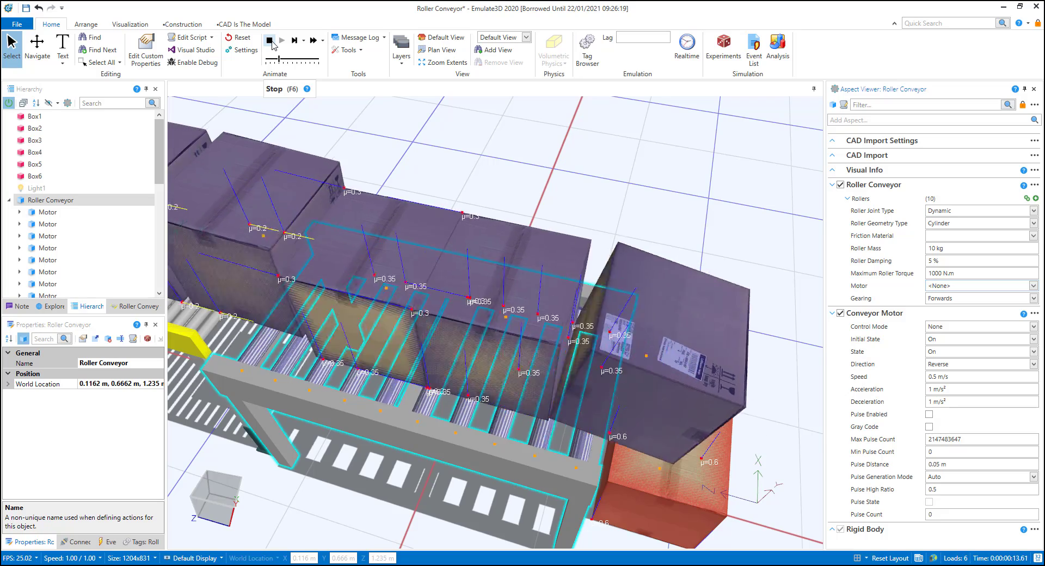
pyautogui.click(271, 42)
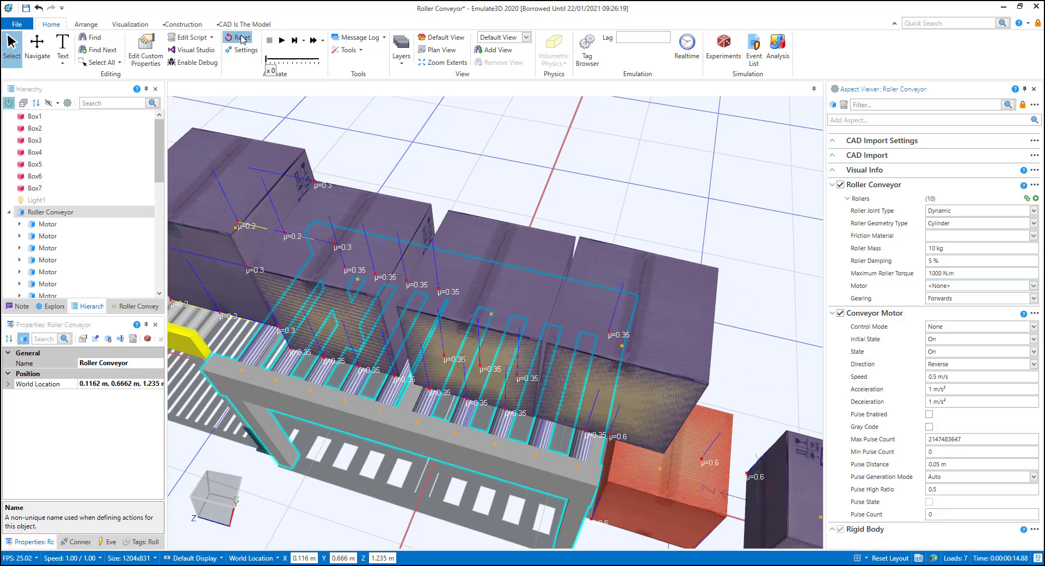
pyautogui.click(243, 36)
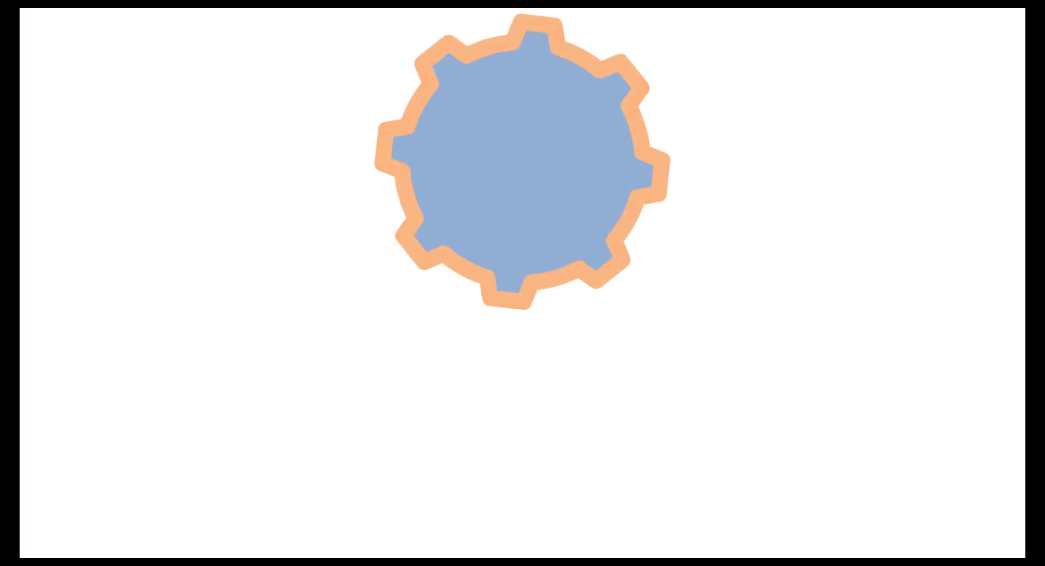